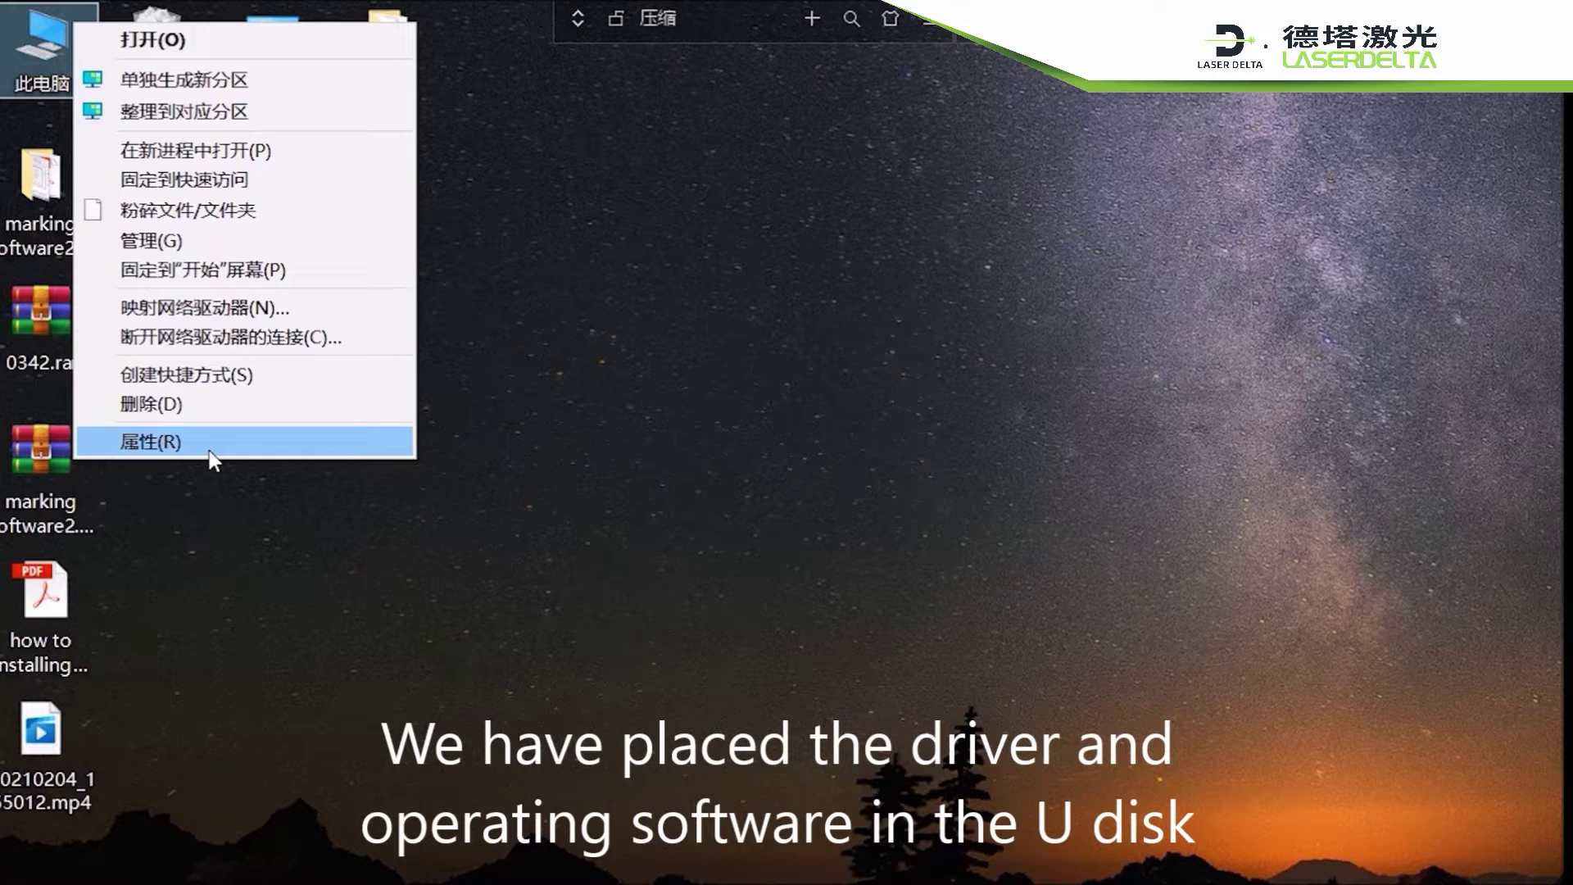
# Open the properties of the USBLMCV2 device in Device Manager, starting from this computer's system properties.
pyautogui.click(209, 450)
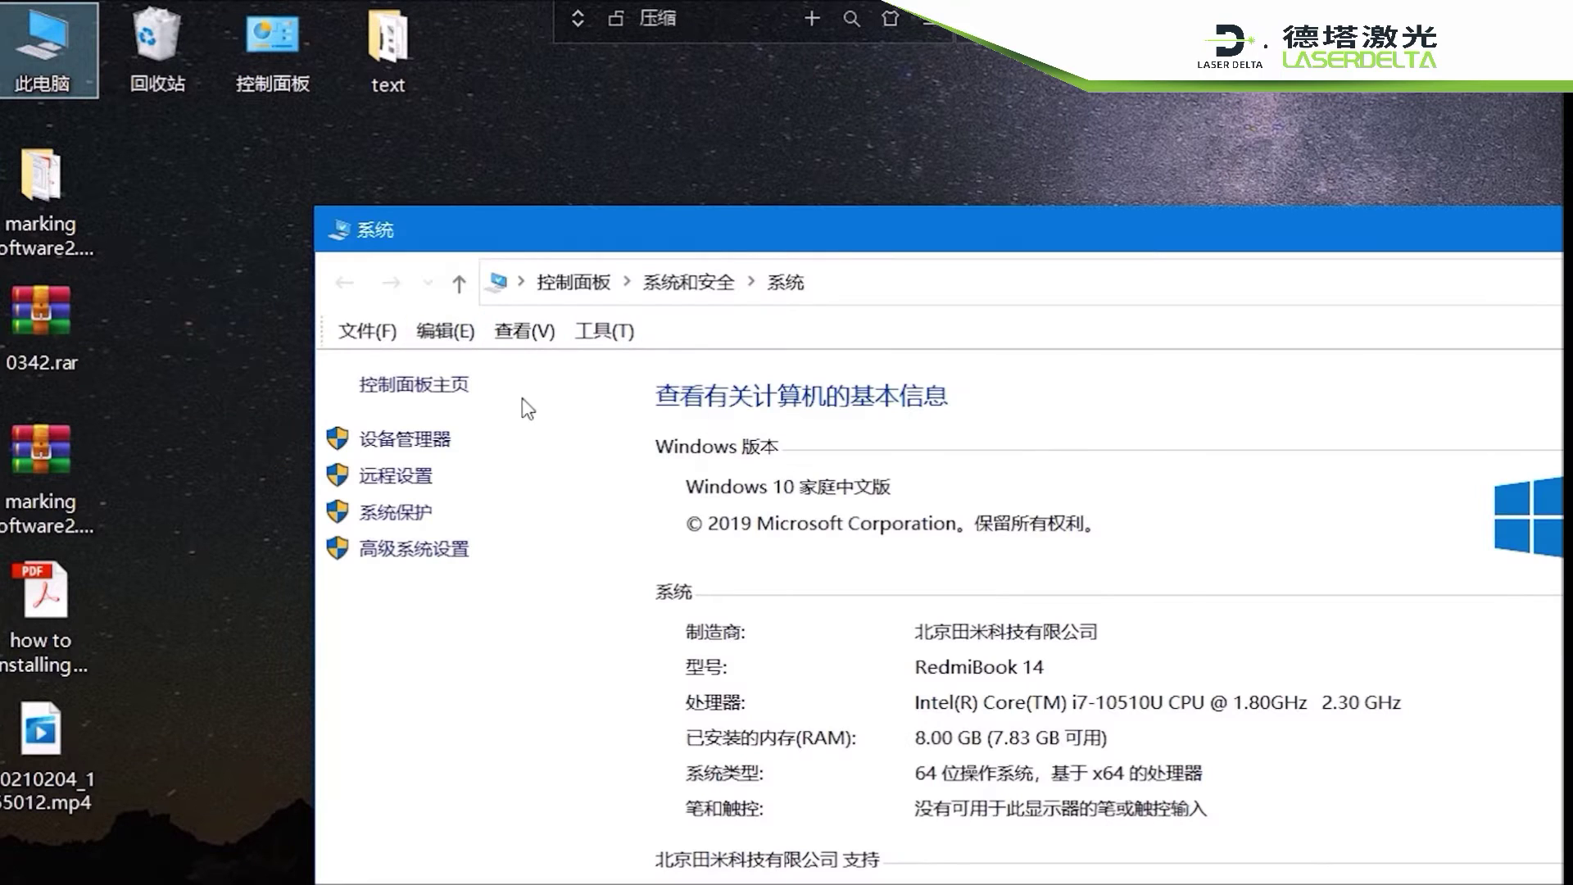
pyautogui.click(407, 439)
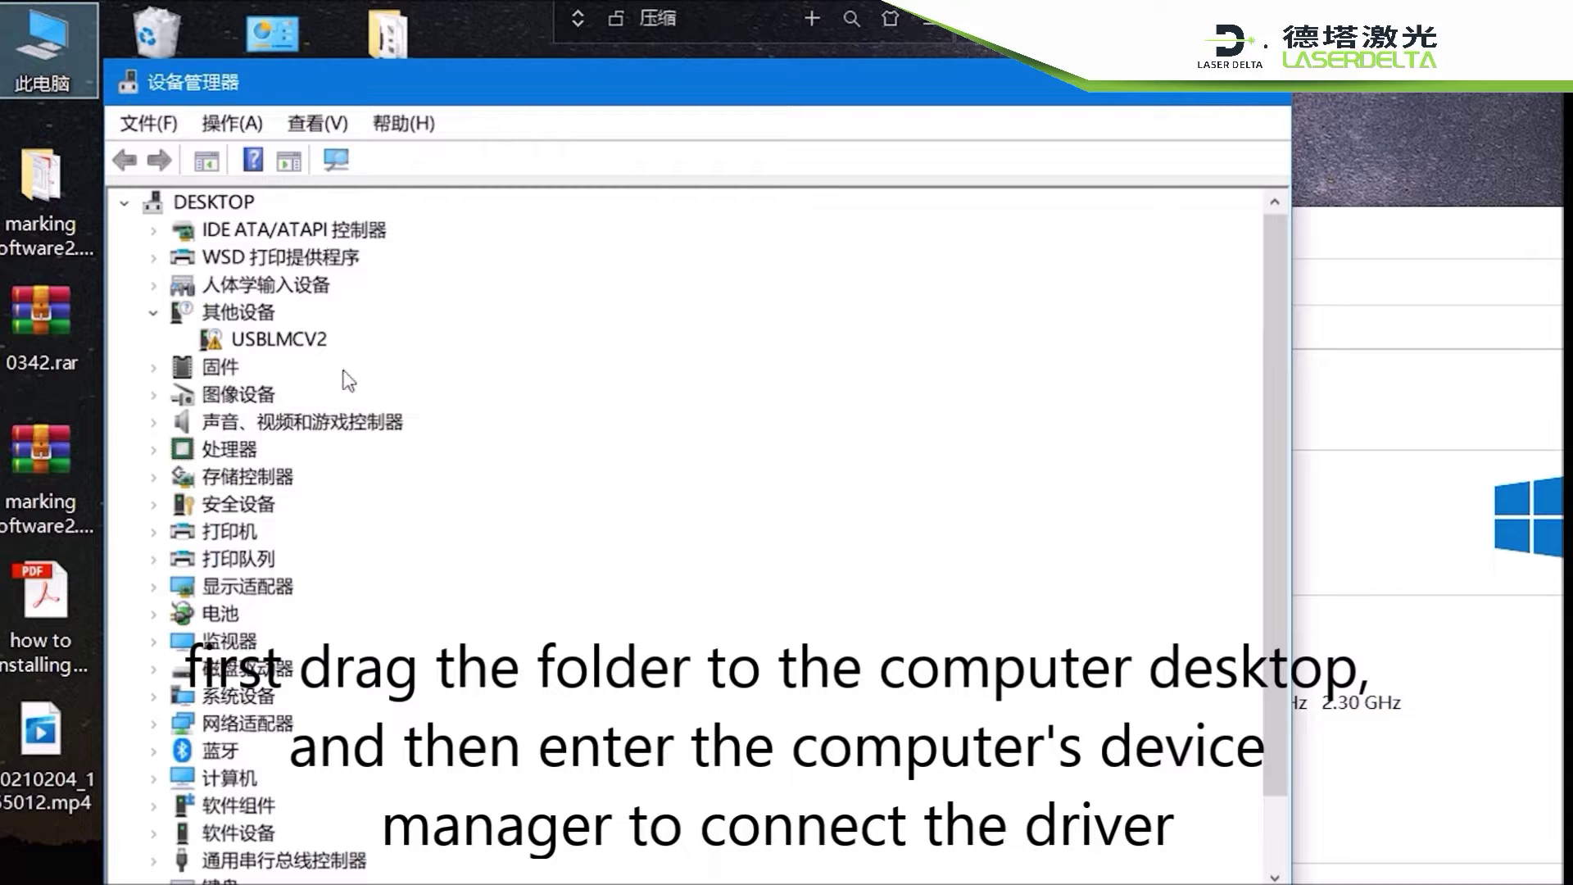
pyautogui.doubleClick(308, 339)
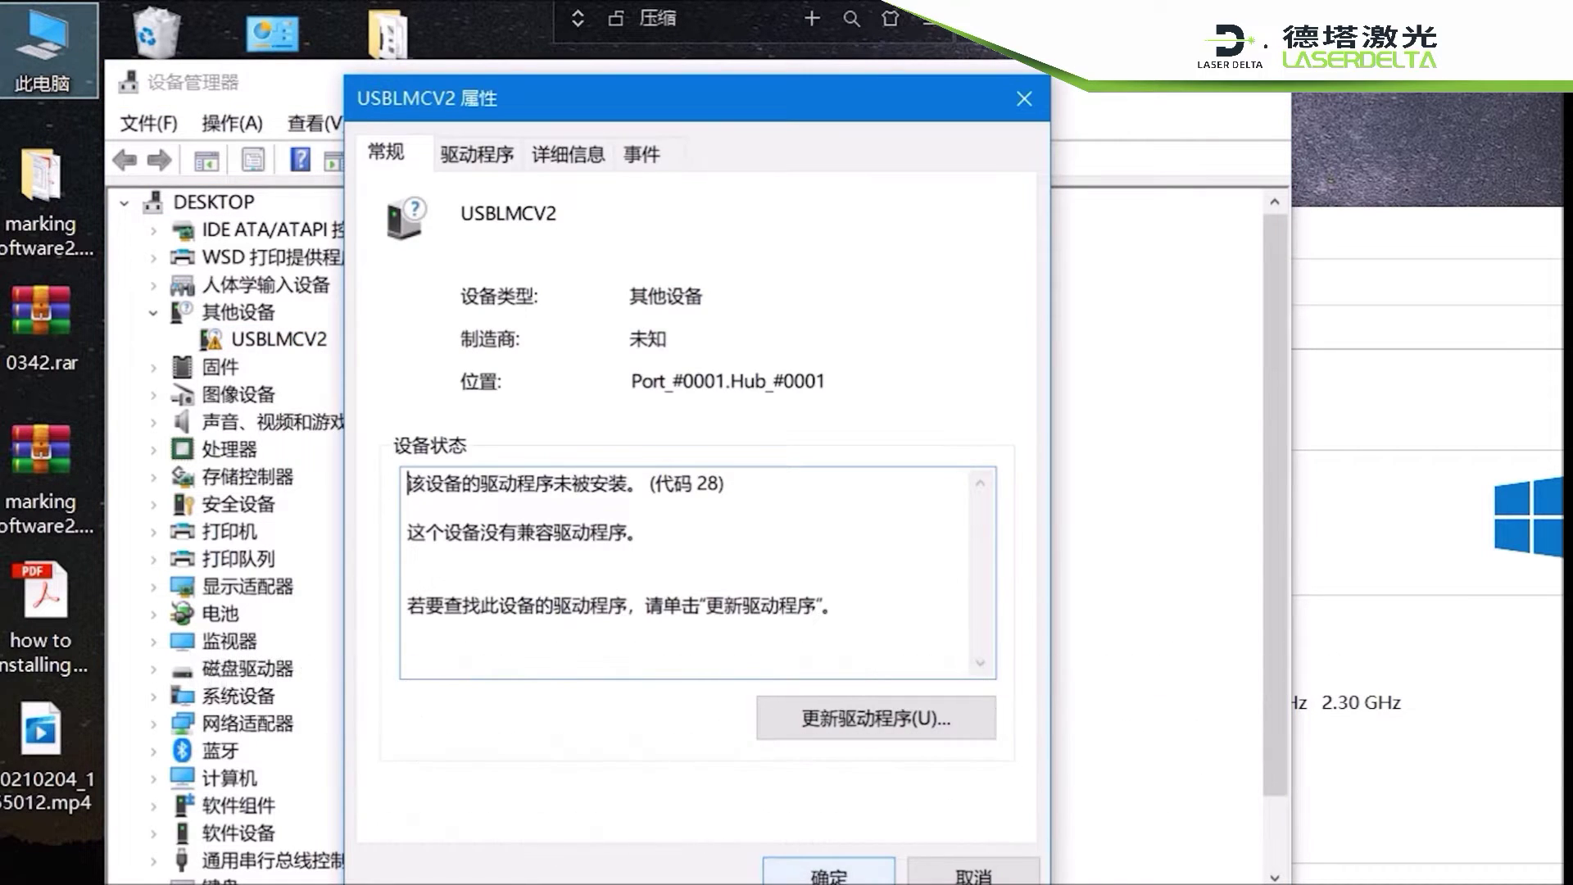
# Update the USBLMCV2 driver manually, selecting the folder marking software2.14.10\drive\USB card driver as the driver location.
pyautogui.click(913, 701)
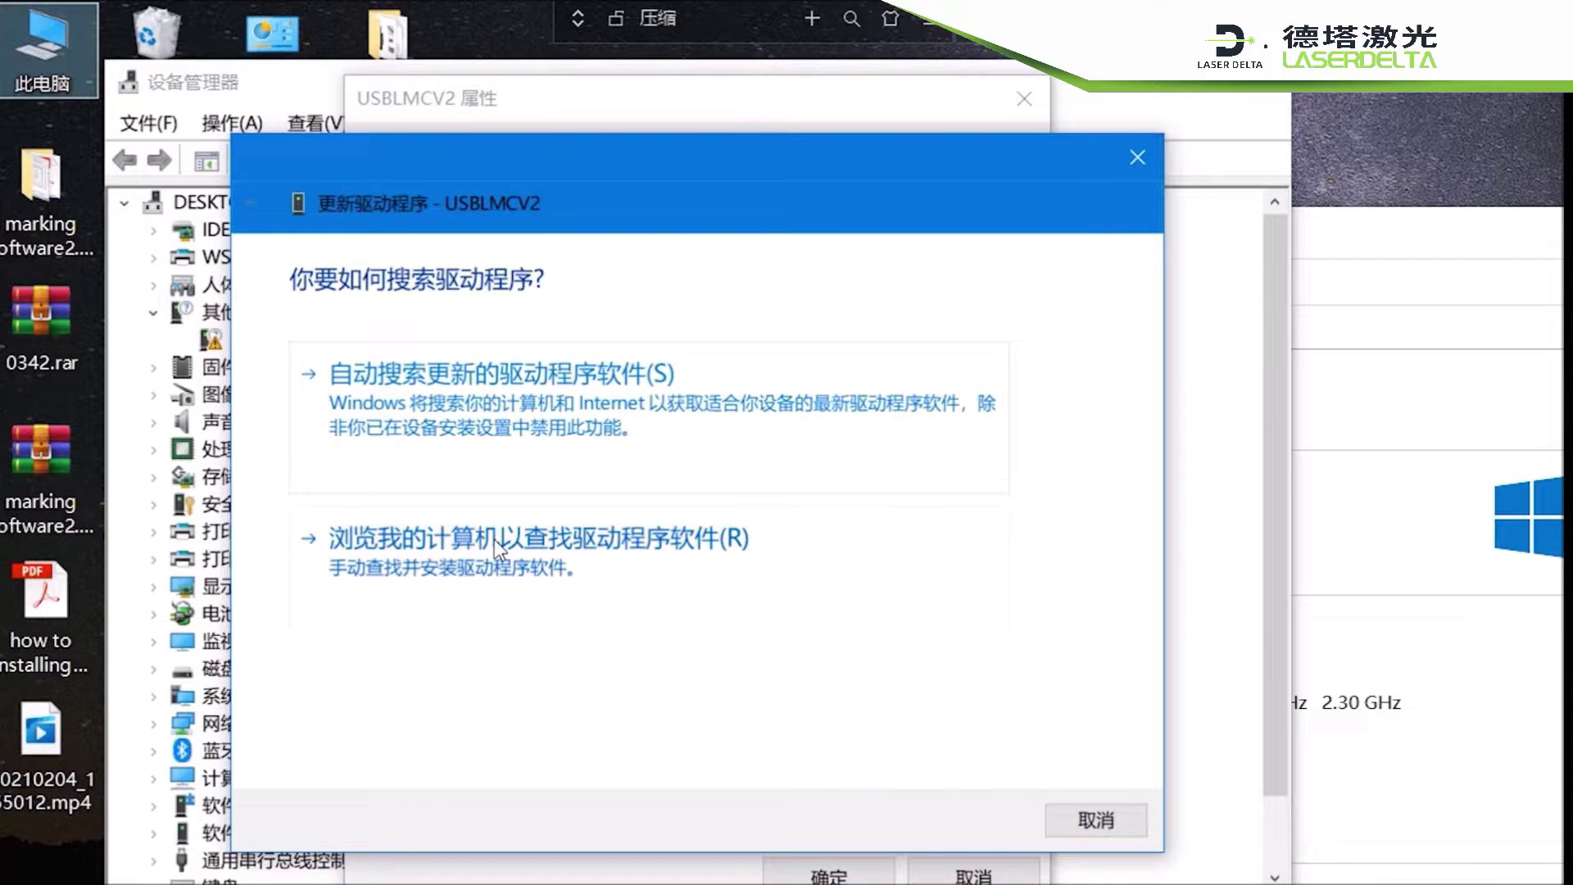
pyautogui.click(525, 539)
pyautogui.click(926, 408)
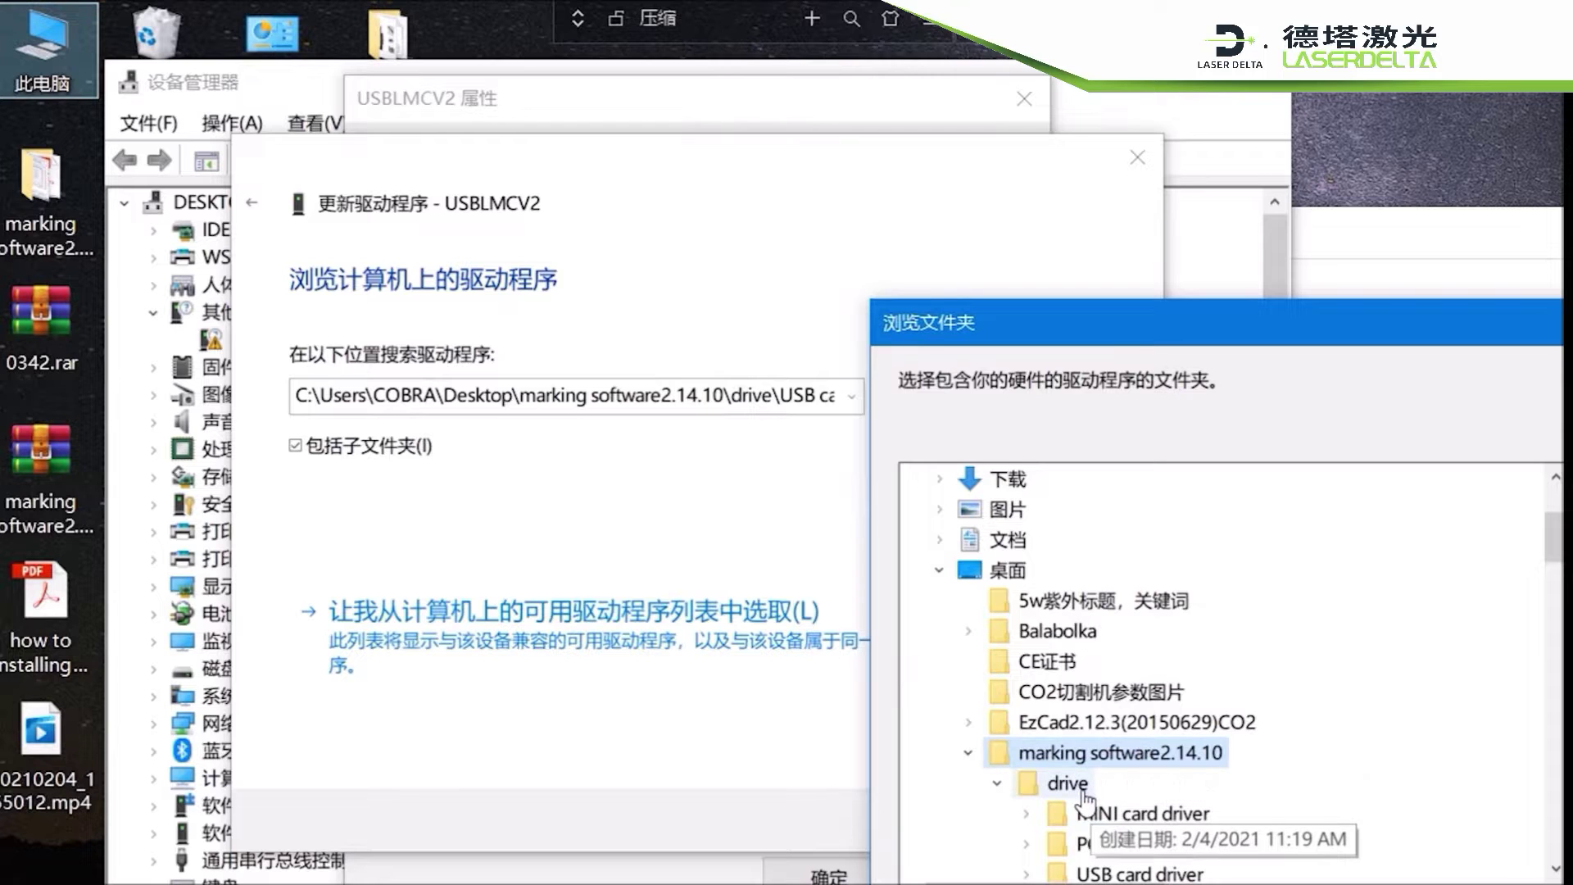
pyautogui.scroll(-1, 1085, 793)
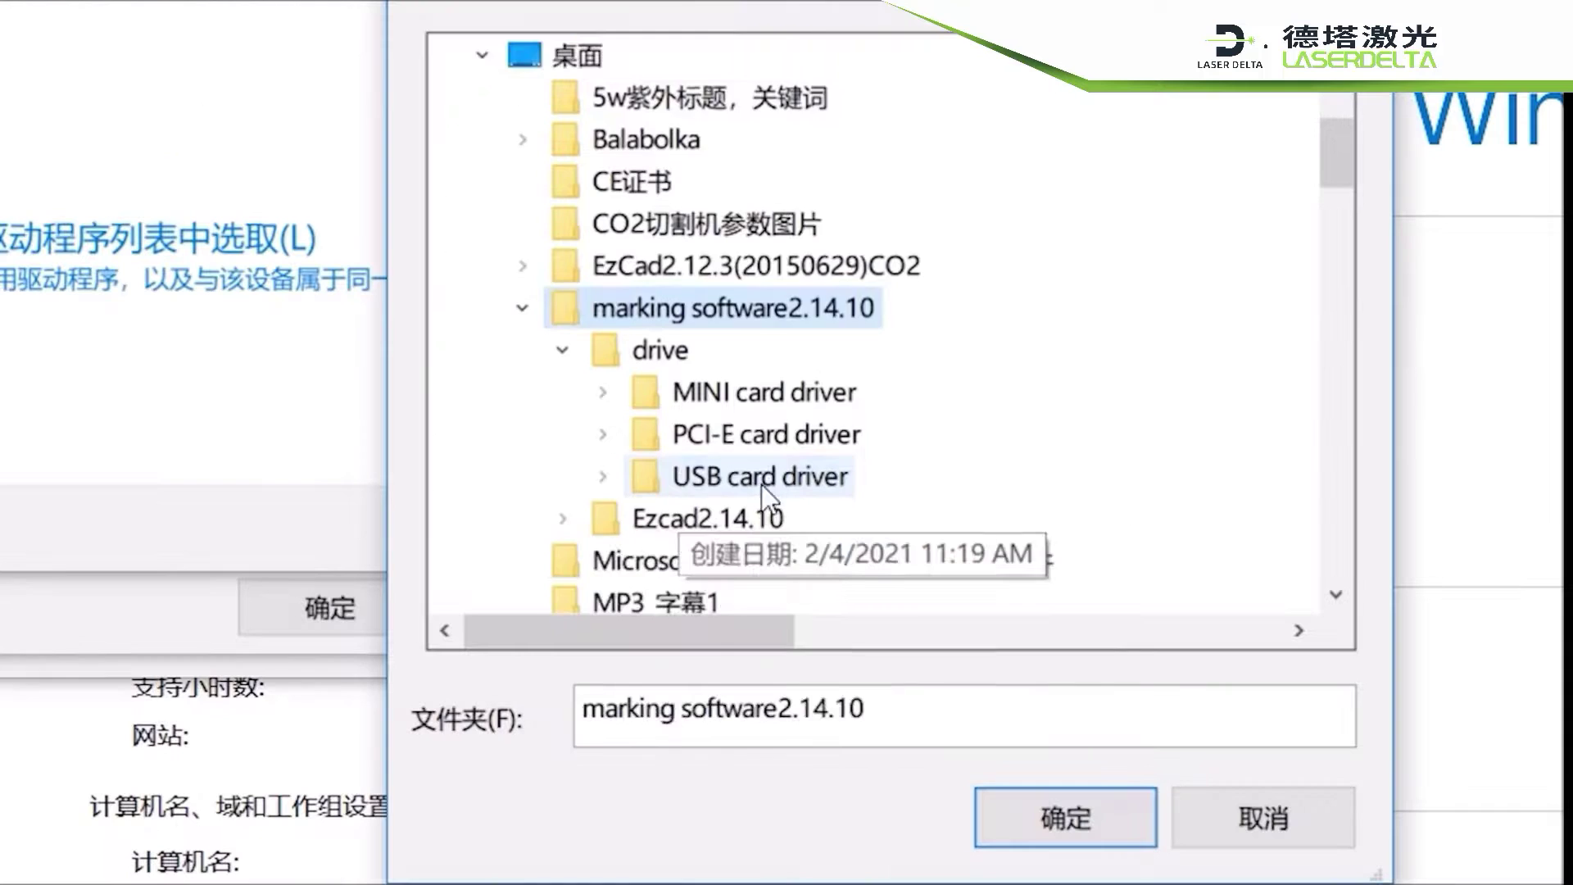
pyautogui.click(1140, 784)
pyautogui.click(1034, 819)
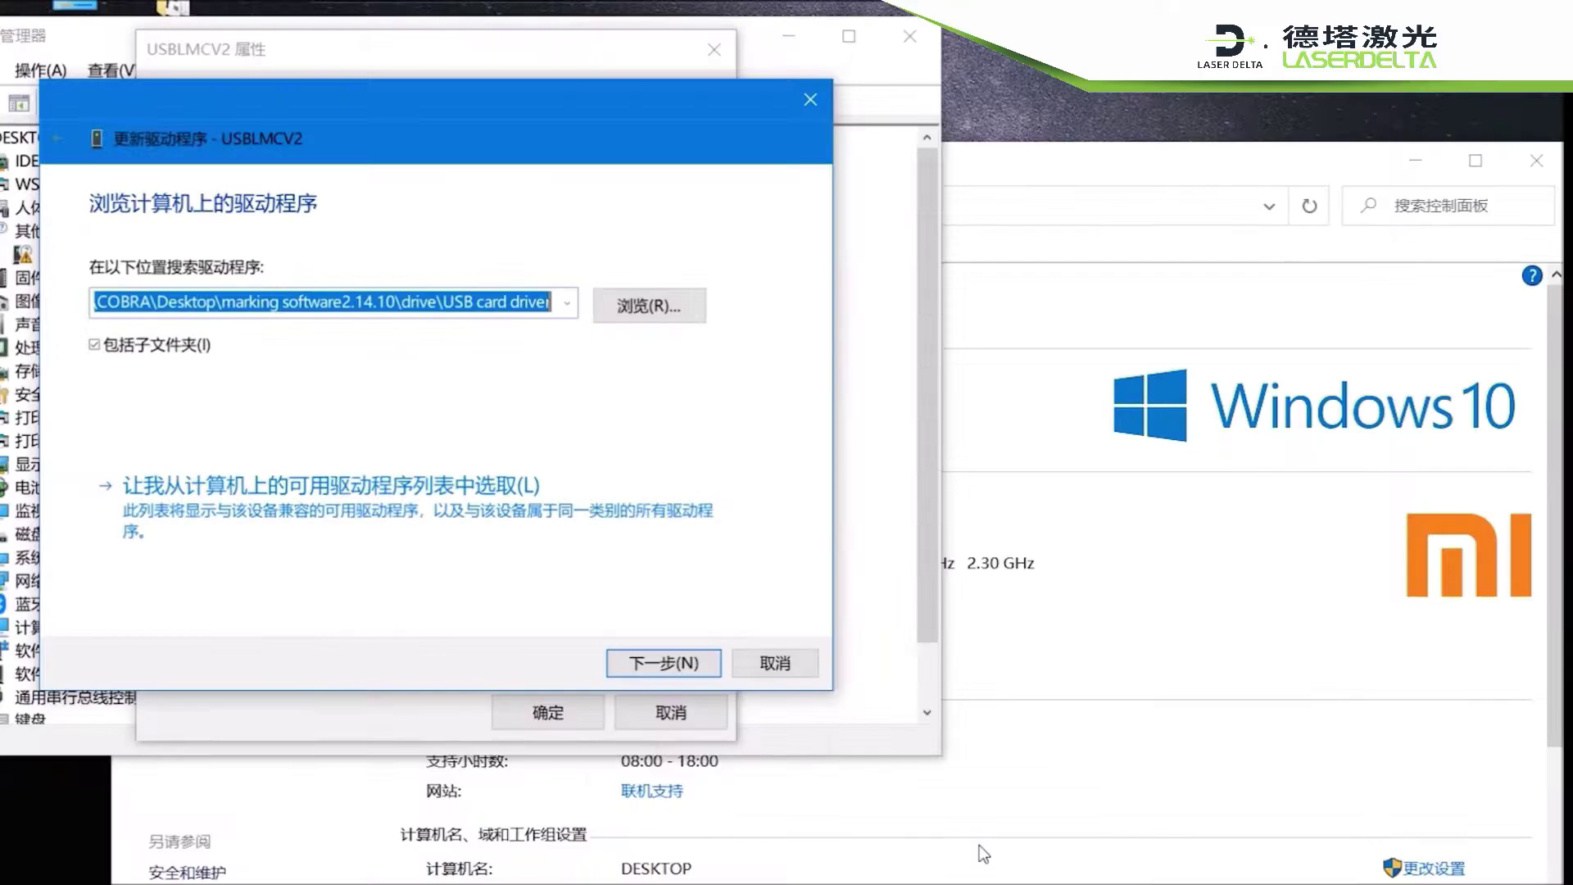
# Install the driver from the selected folder, then close the driver update, device properties and Device Manager windows.
pyautogui.click(639, 658)
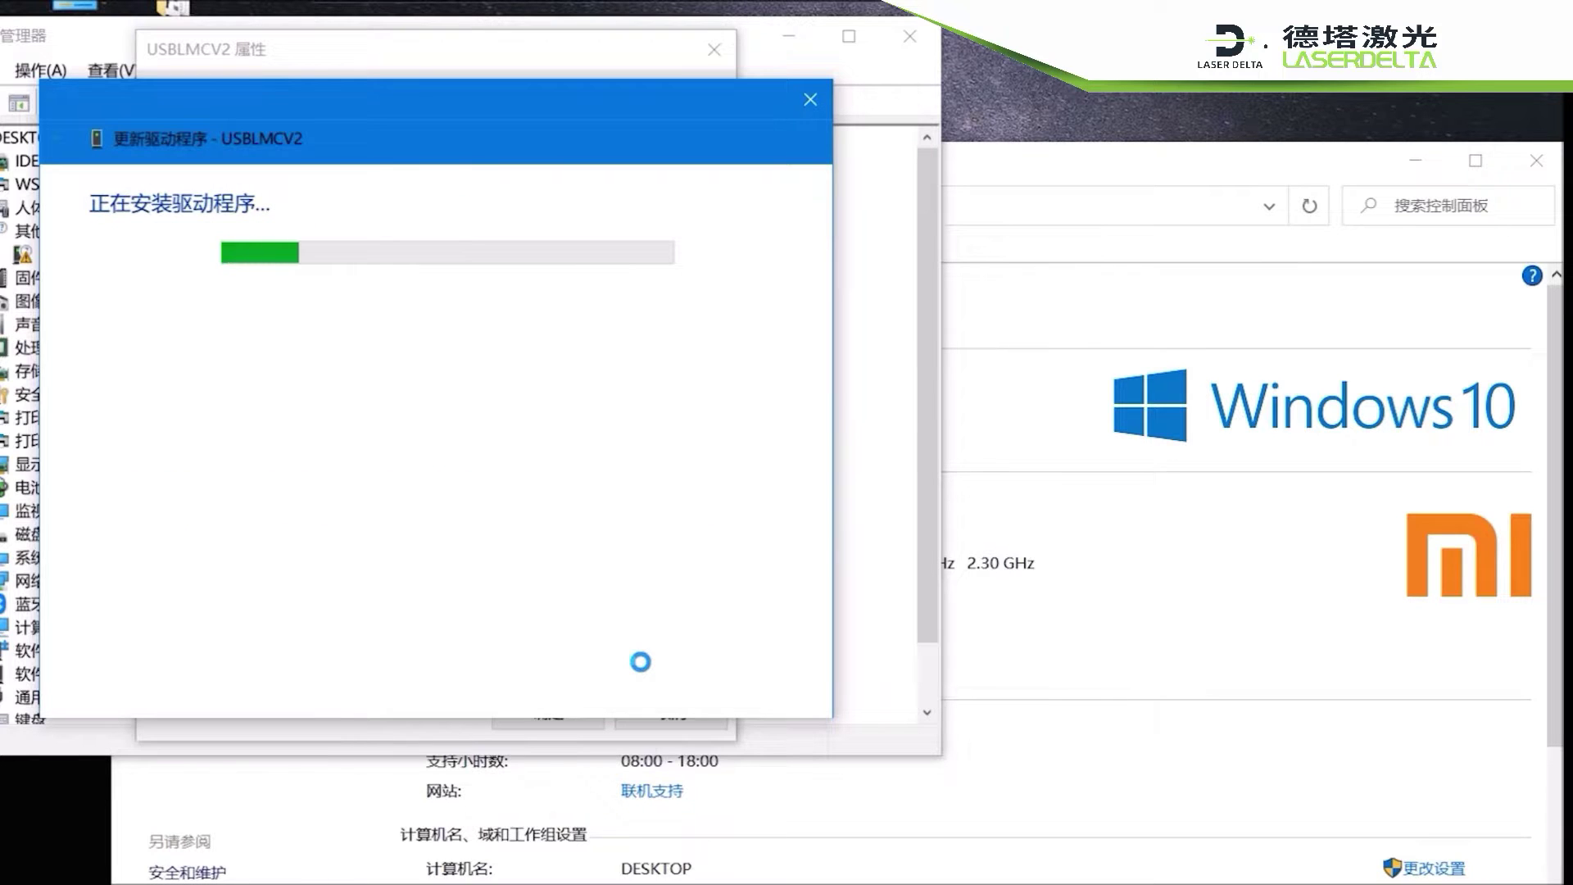
pyautogui.click(747, 691)
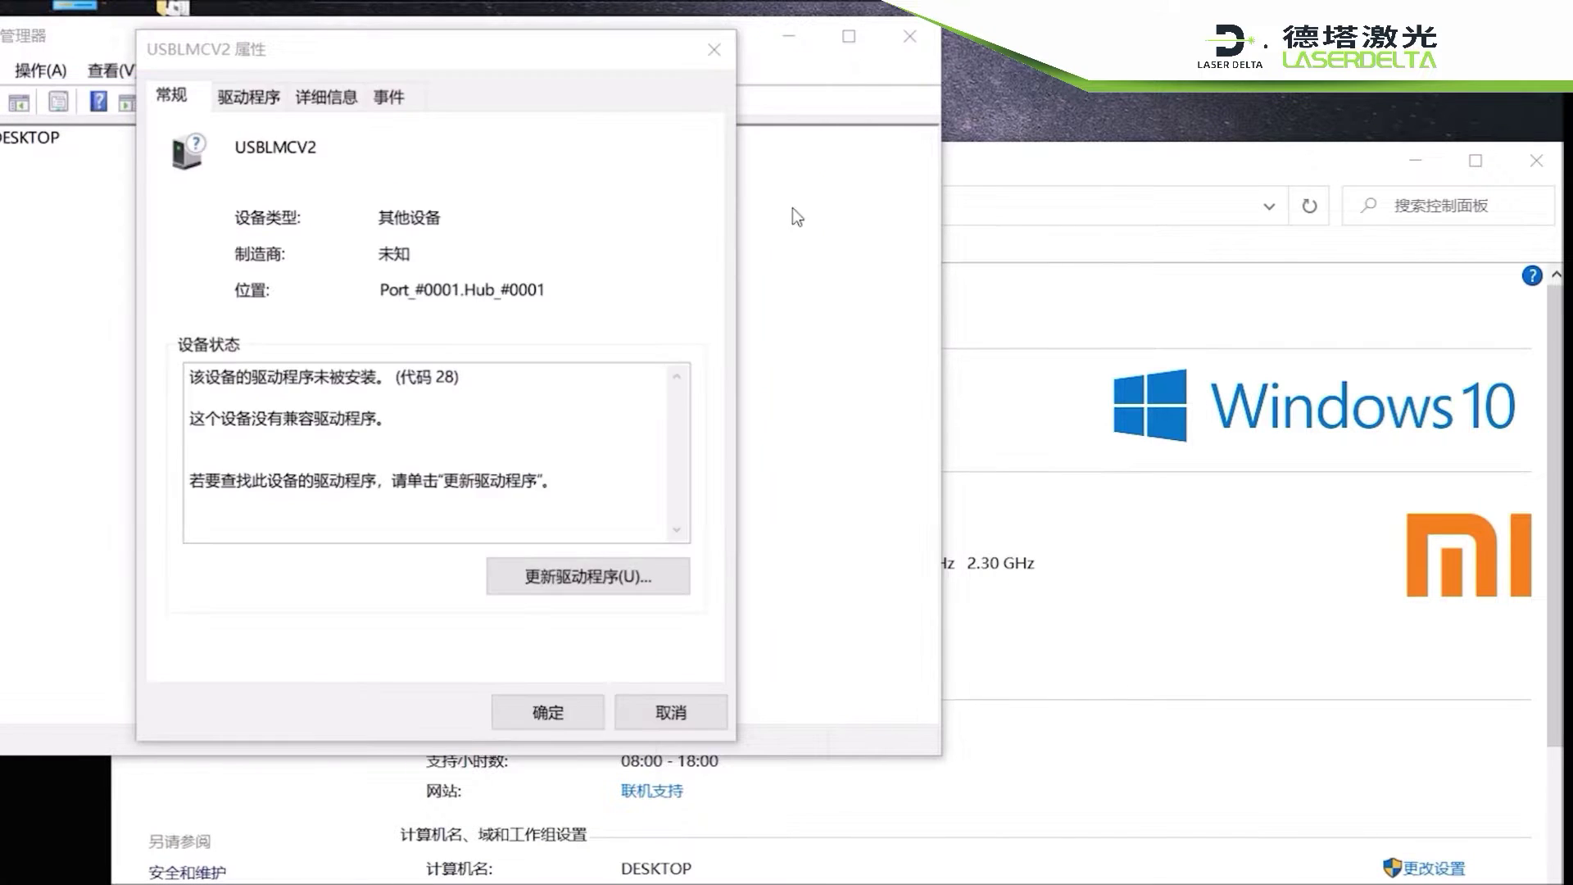
pyautogui.click(714, 49)
pyautogui.click(908, 36)
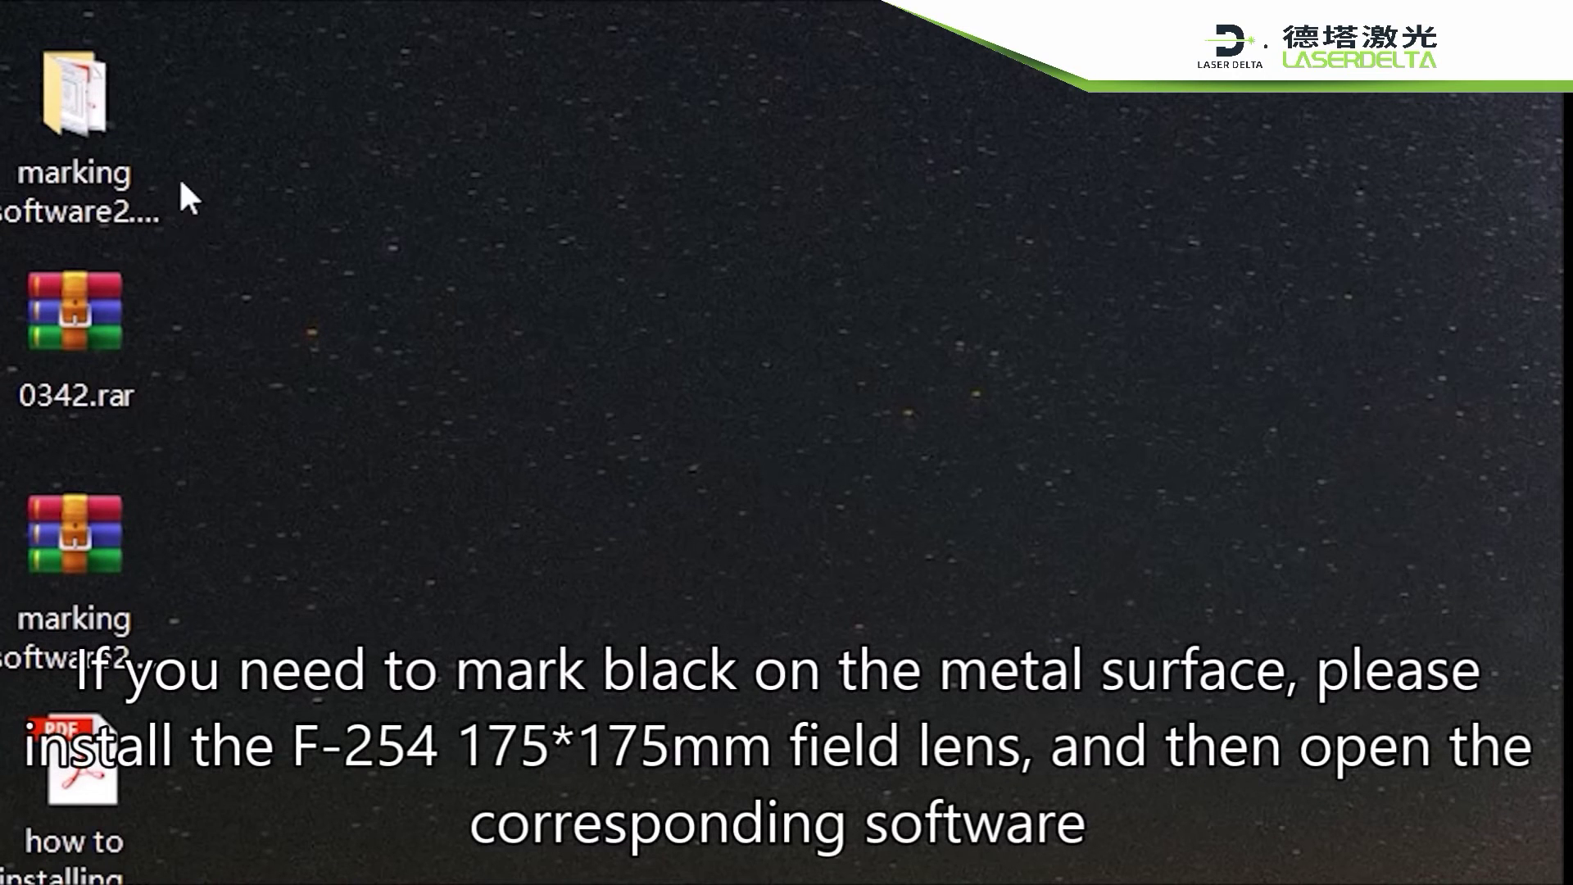
# Open the Ezcad2.14.10 folder inside Ezcad F254 175x175 in the desktop's marking software2.14.10 folder.
pyautogui.click(98, 174)
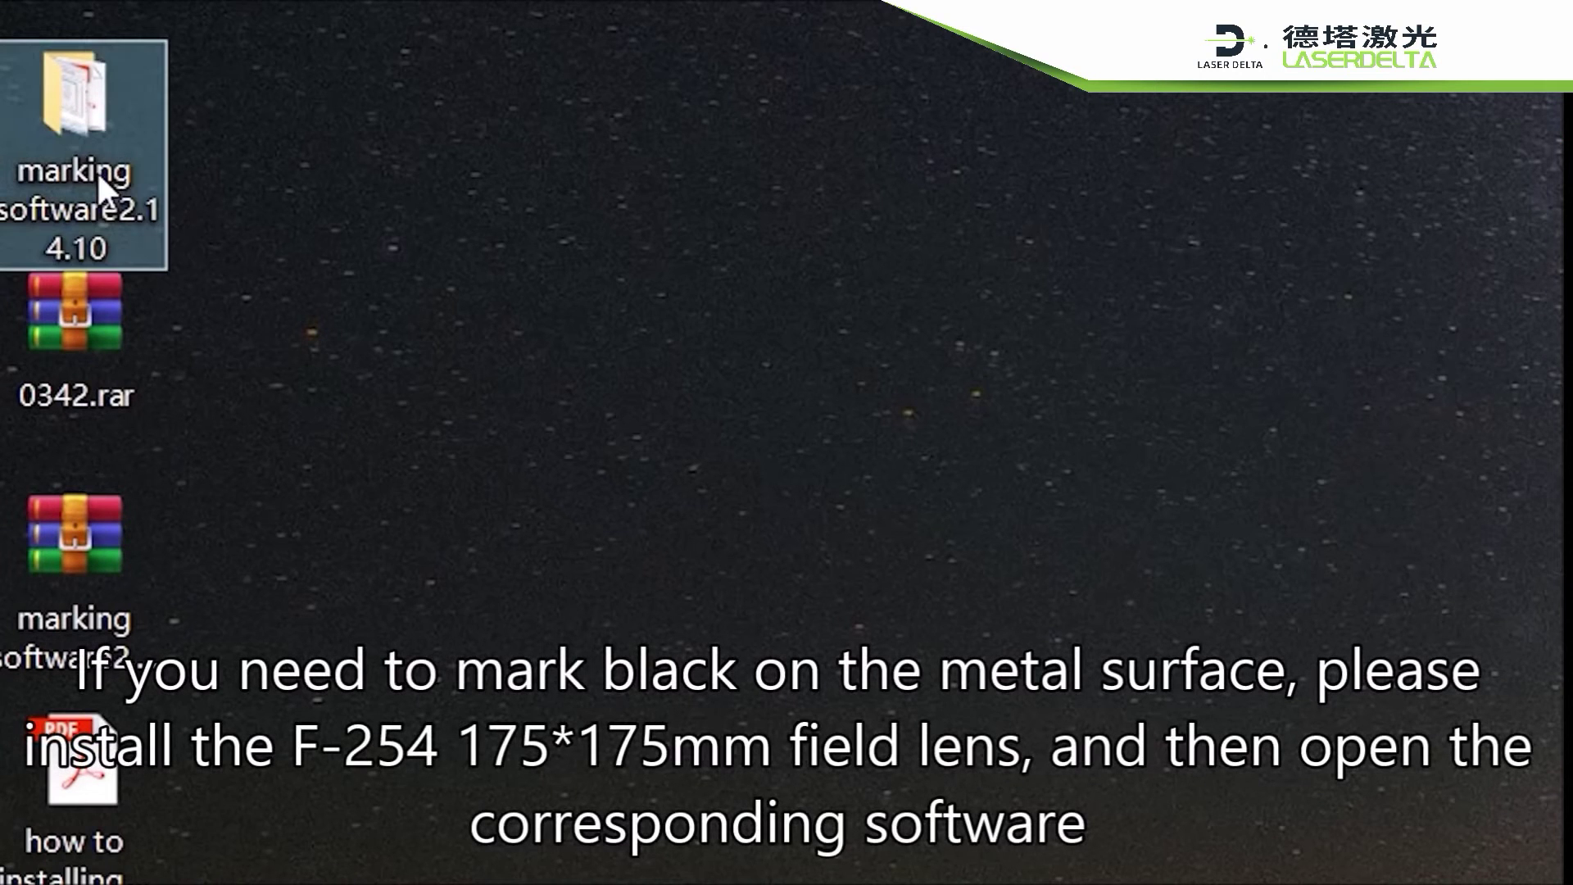
pyautogui.doubleClick(97, 169)
pyautogui.doubleClick(480, 337)
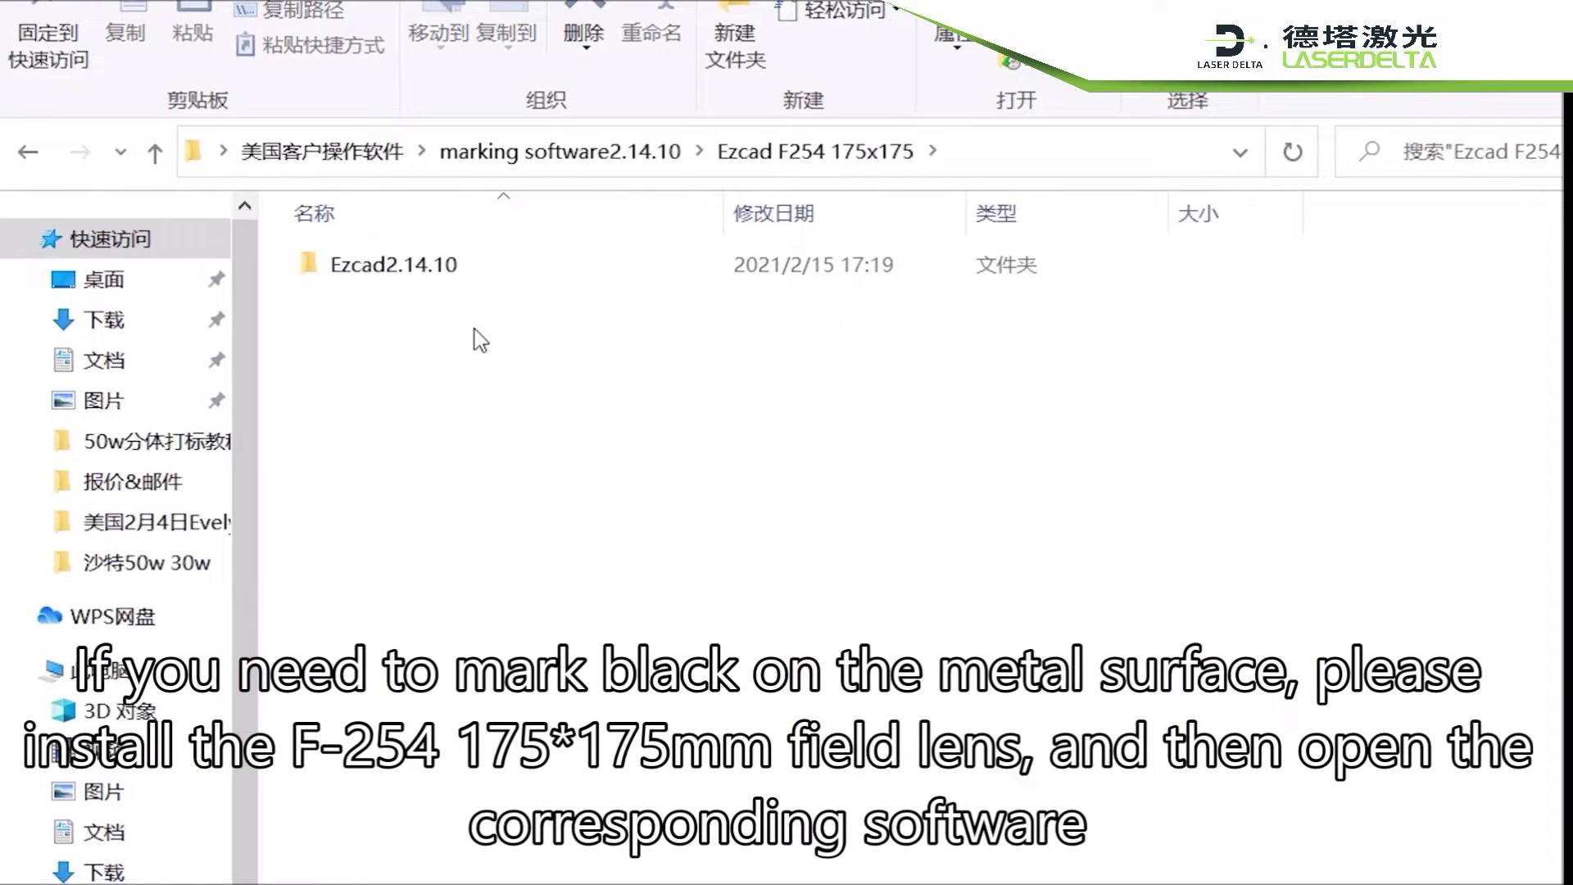
pyautogui.doubleClick(453, 272)
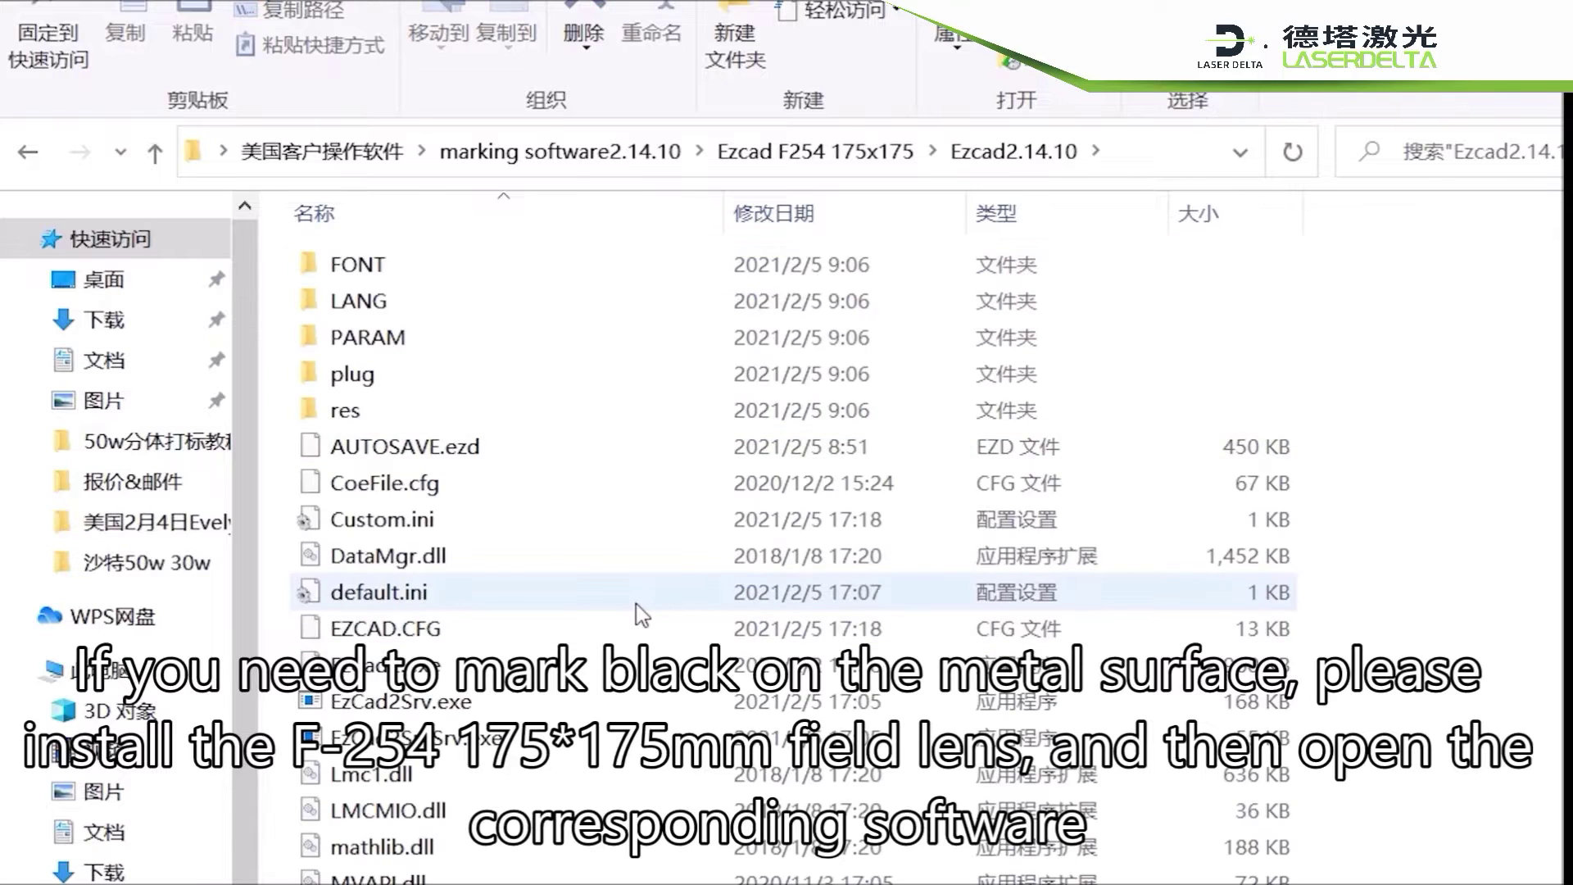
# Launch EzCad2.exe, accept its license agreement and dismiss the startup notice.
pyautogui.click(619, 701)
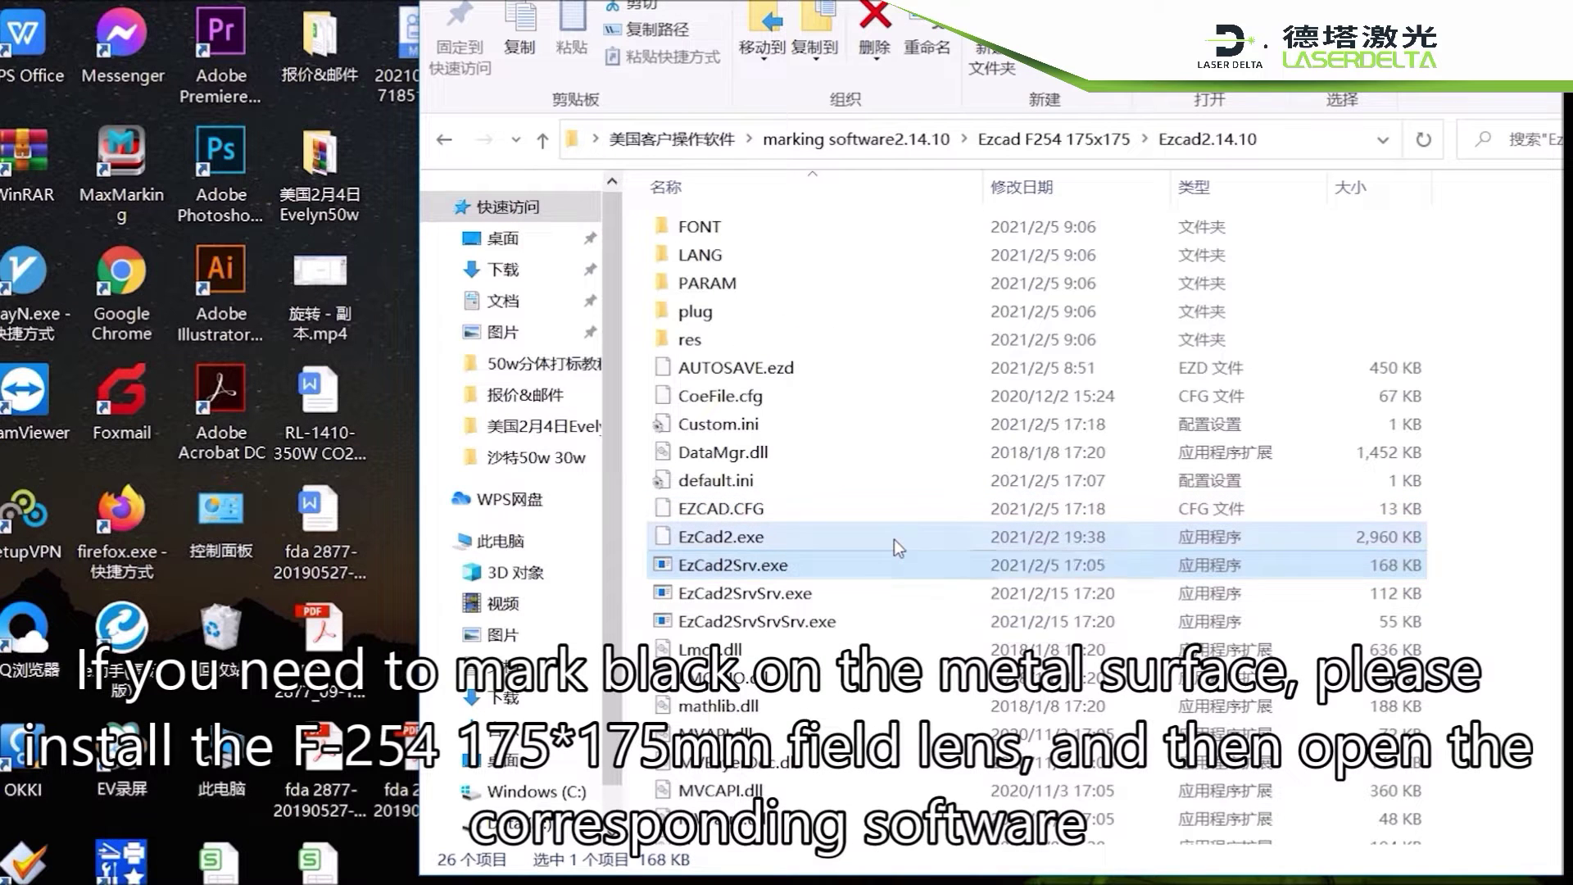
pyautogui.doubleClick(893, 539)
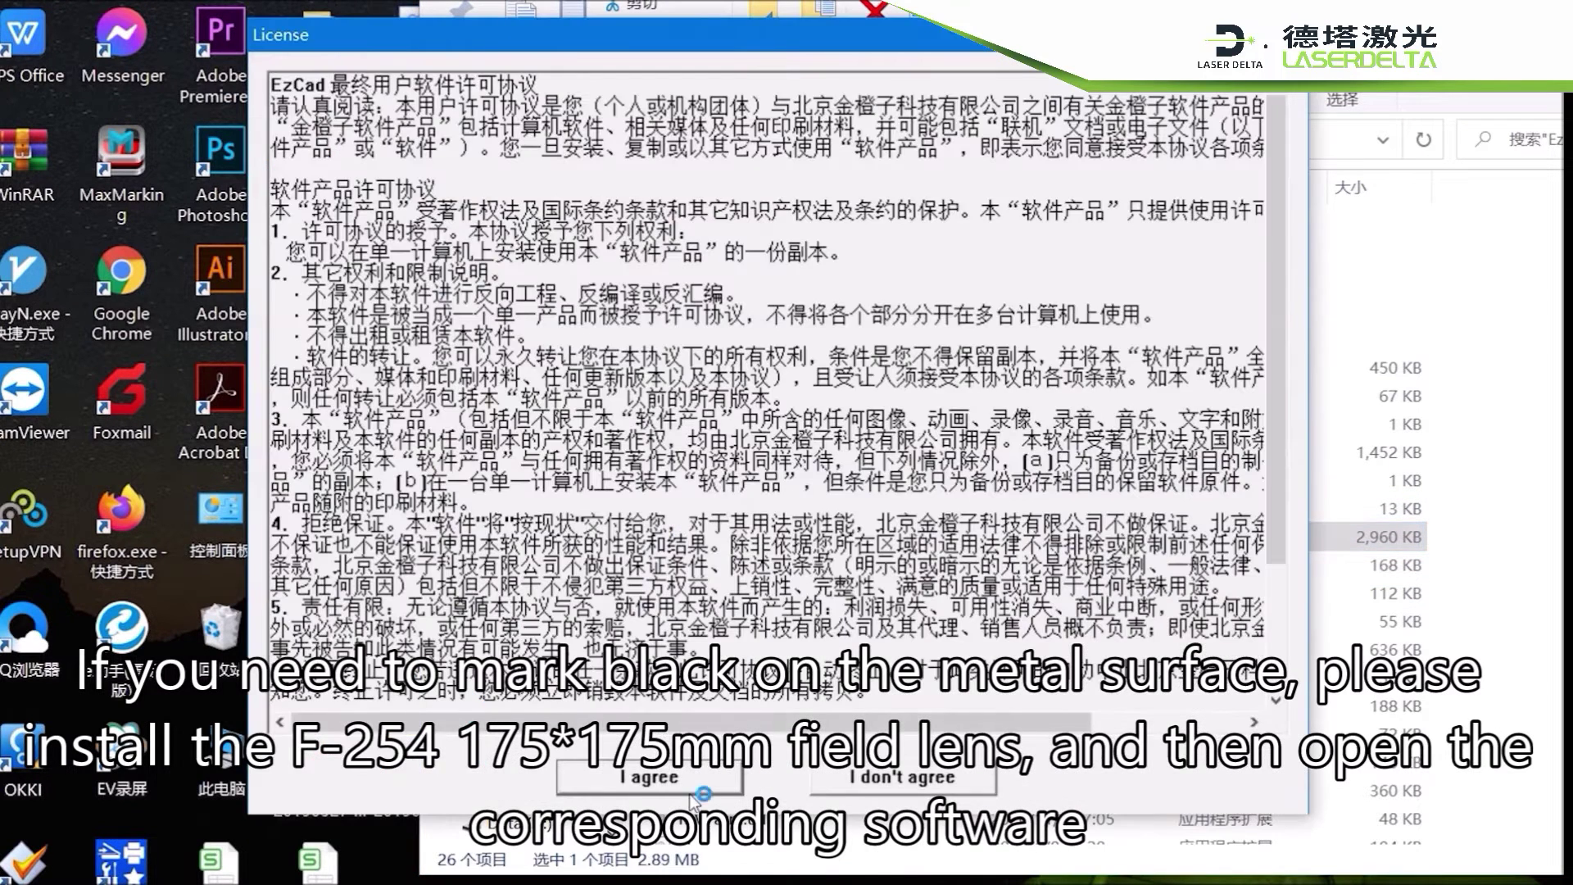
pyautogui.click(691, 785)
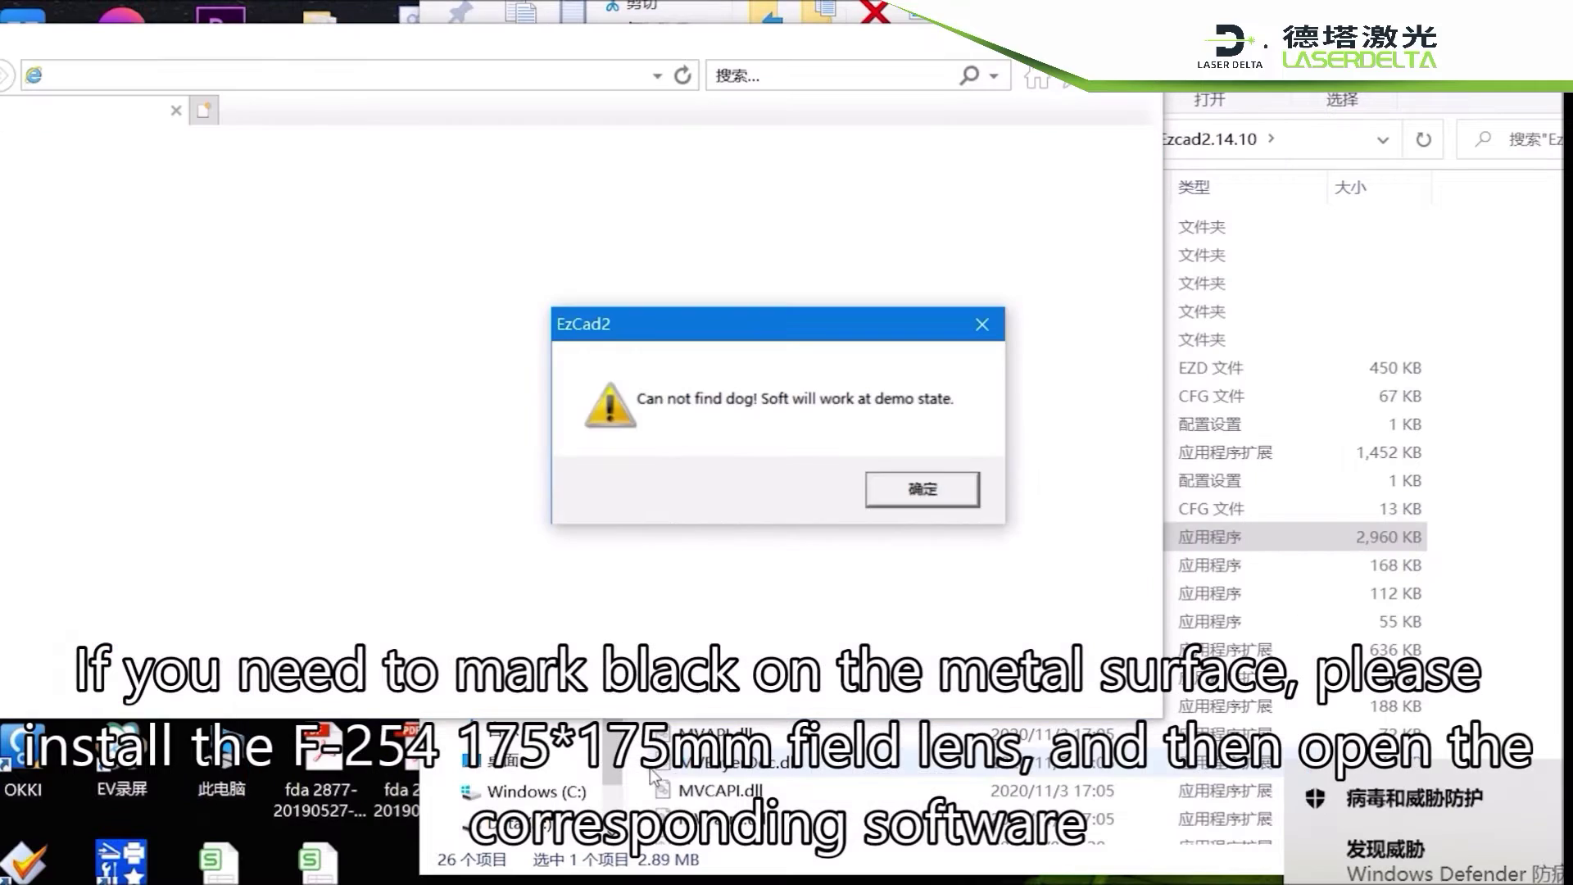
pyautogui.click(911, 496)
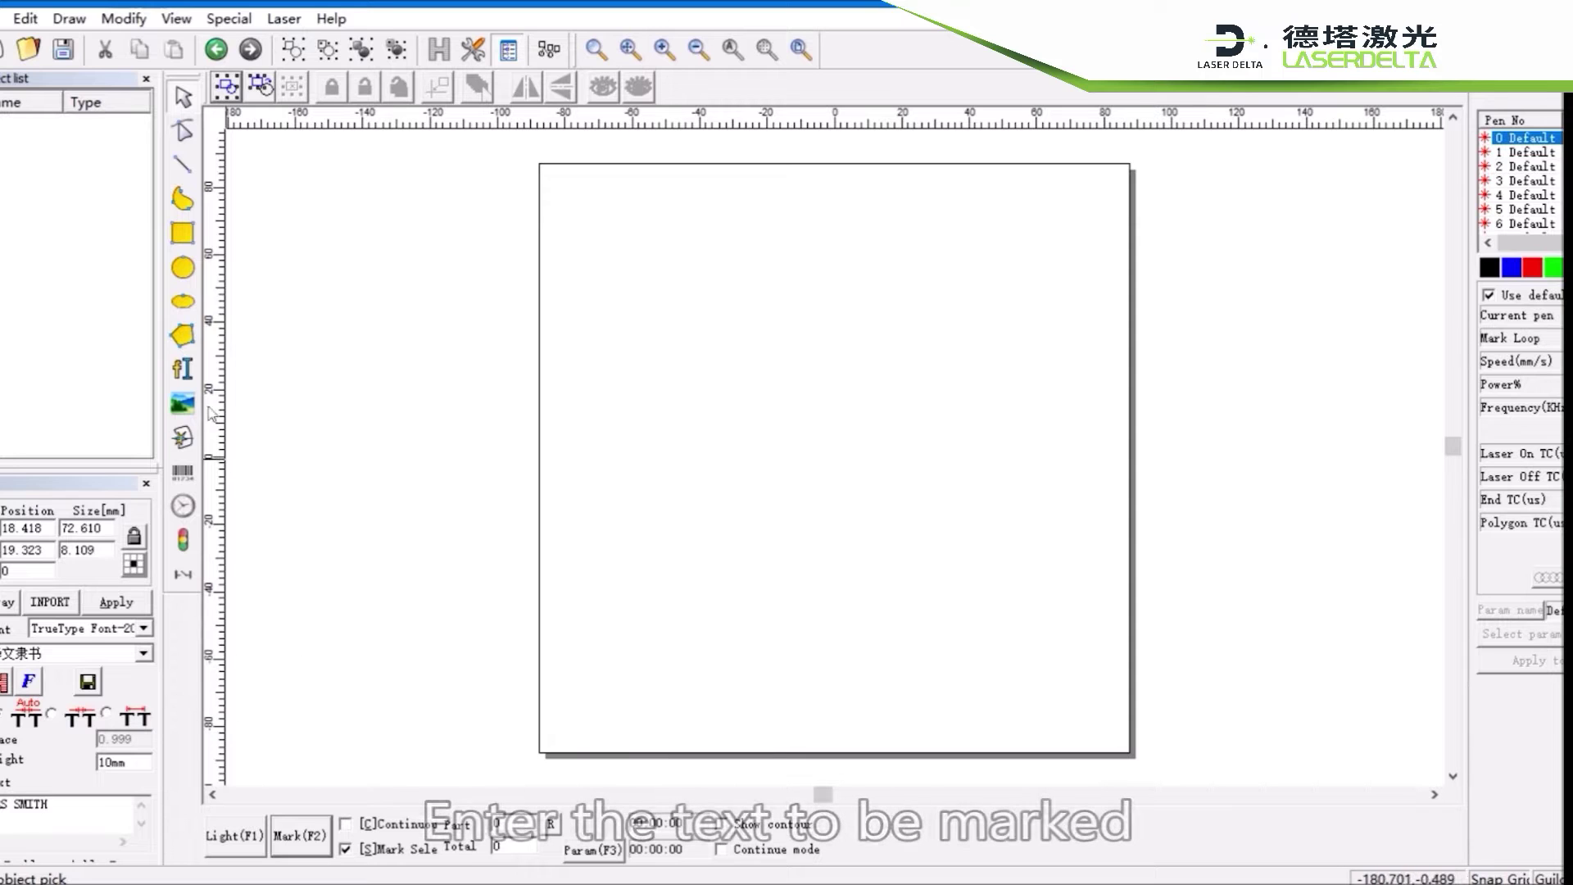
# Place a text object on the work area and set its content to the person's title and surname.
pyautogui.click(767, 426)
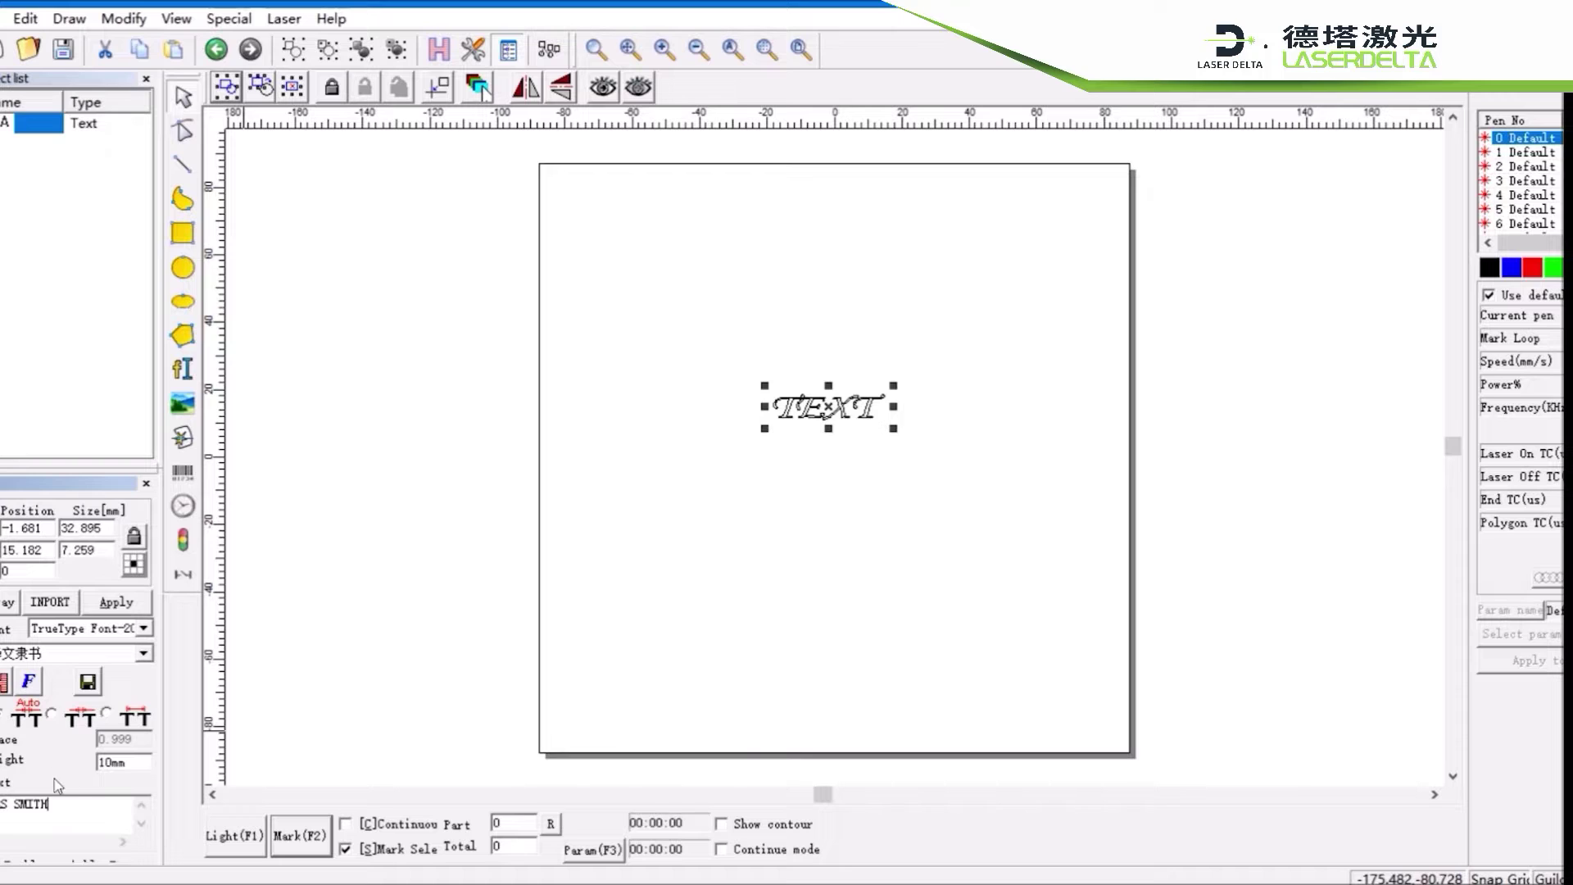
pyautogui.click(134, 605)
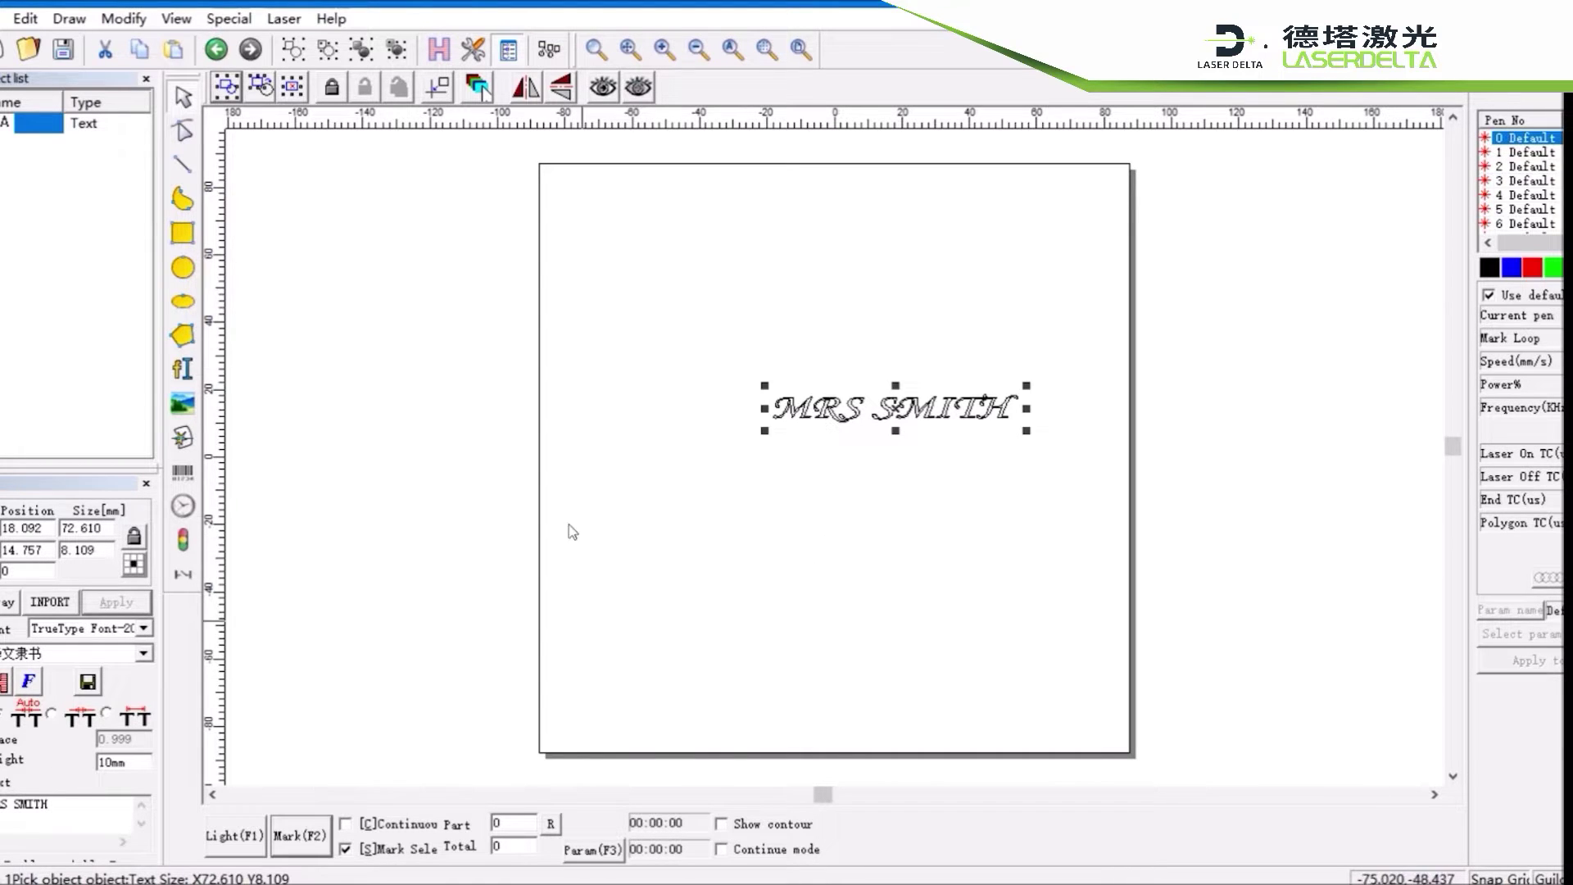
# Centre the text on the work area and fill it with a hatch at 90 degrees and 0.05 mm line distance.
pyautogui.click(439, 88)
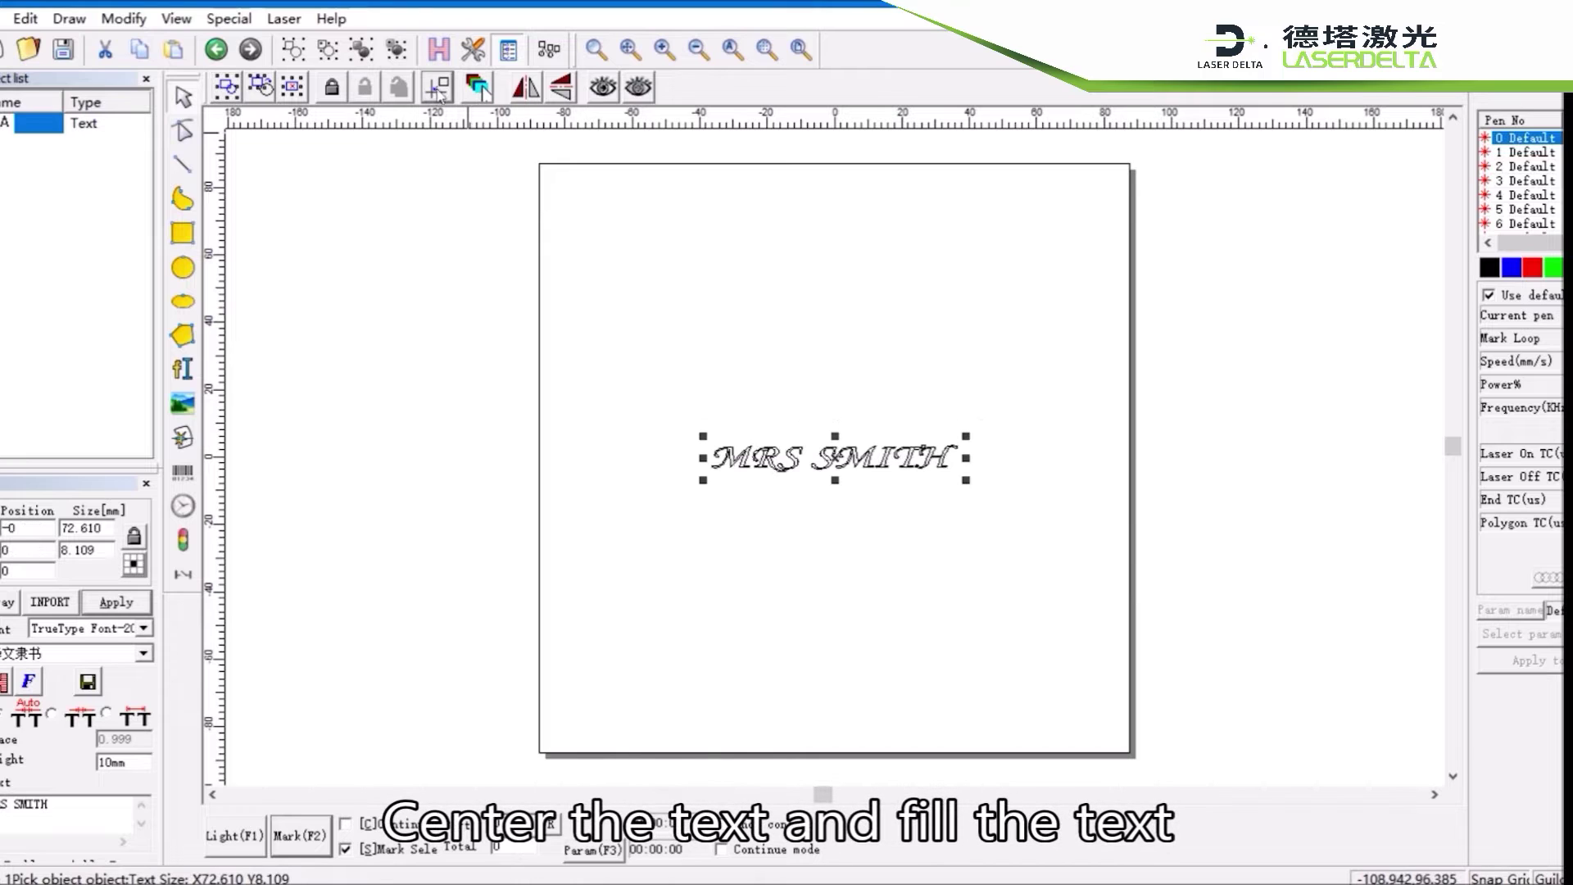
pyautogui.click(439, 51)
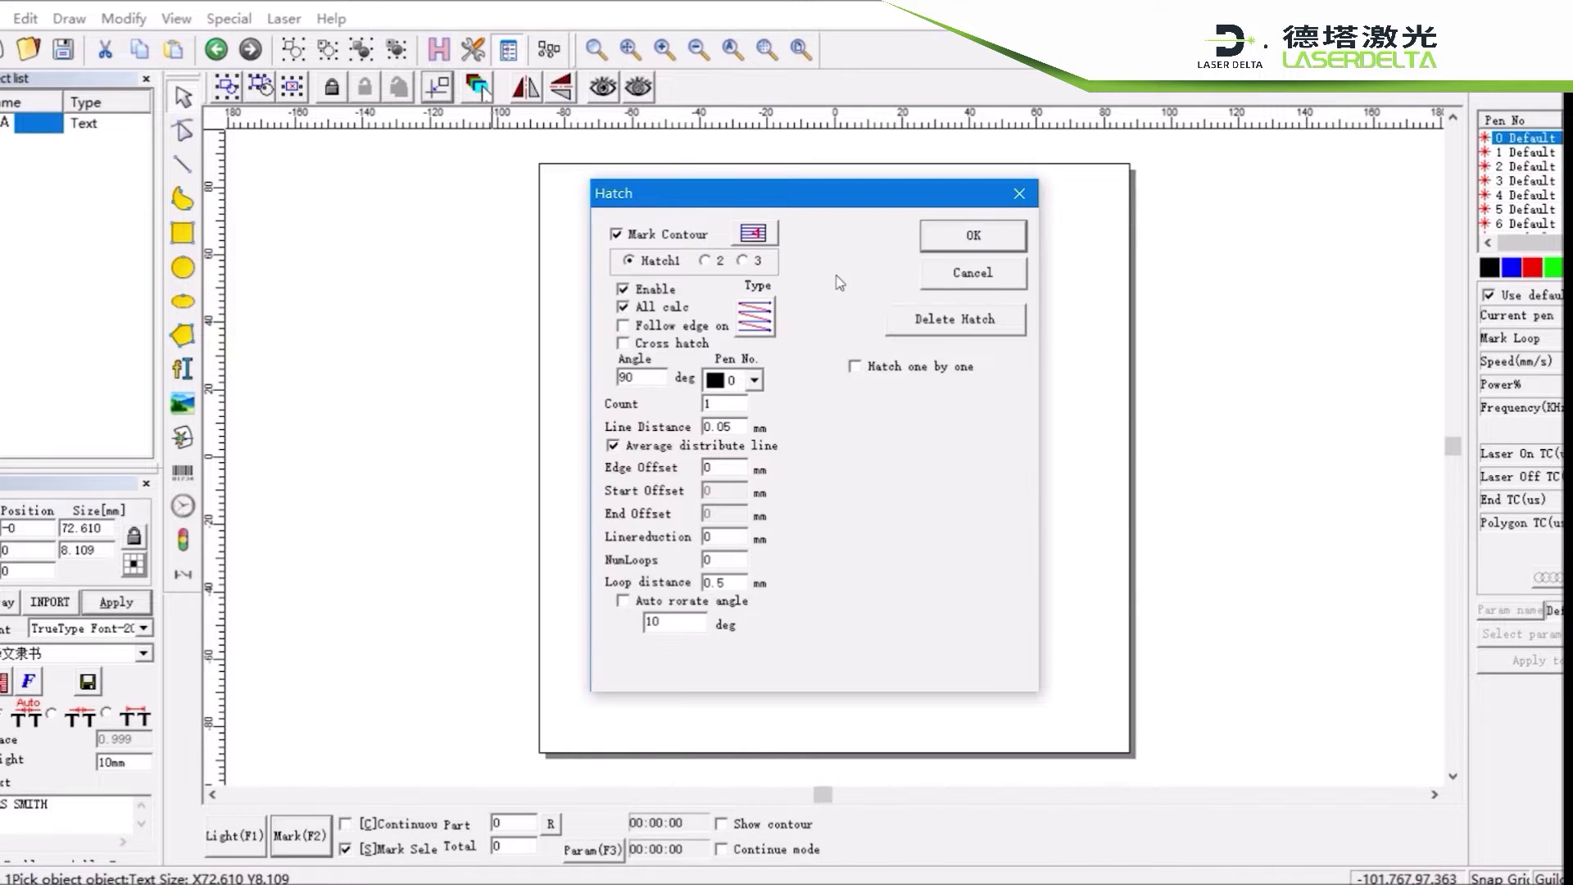
pyautogui.click(973, 236)
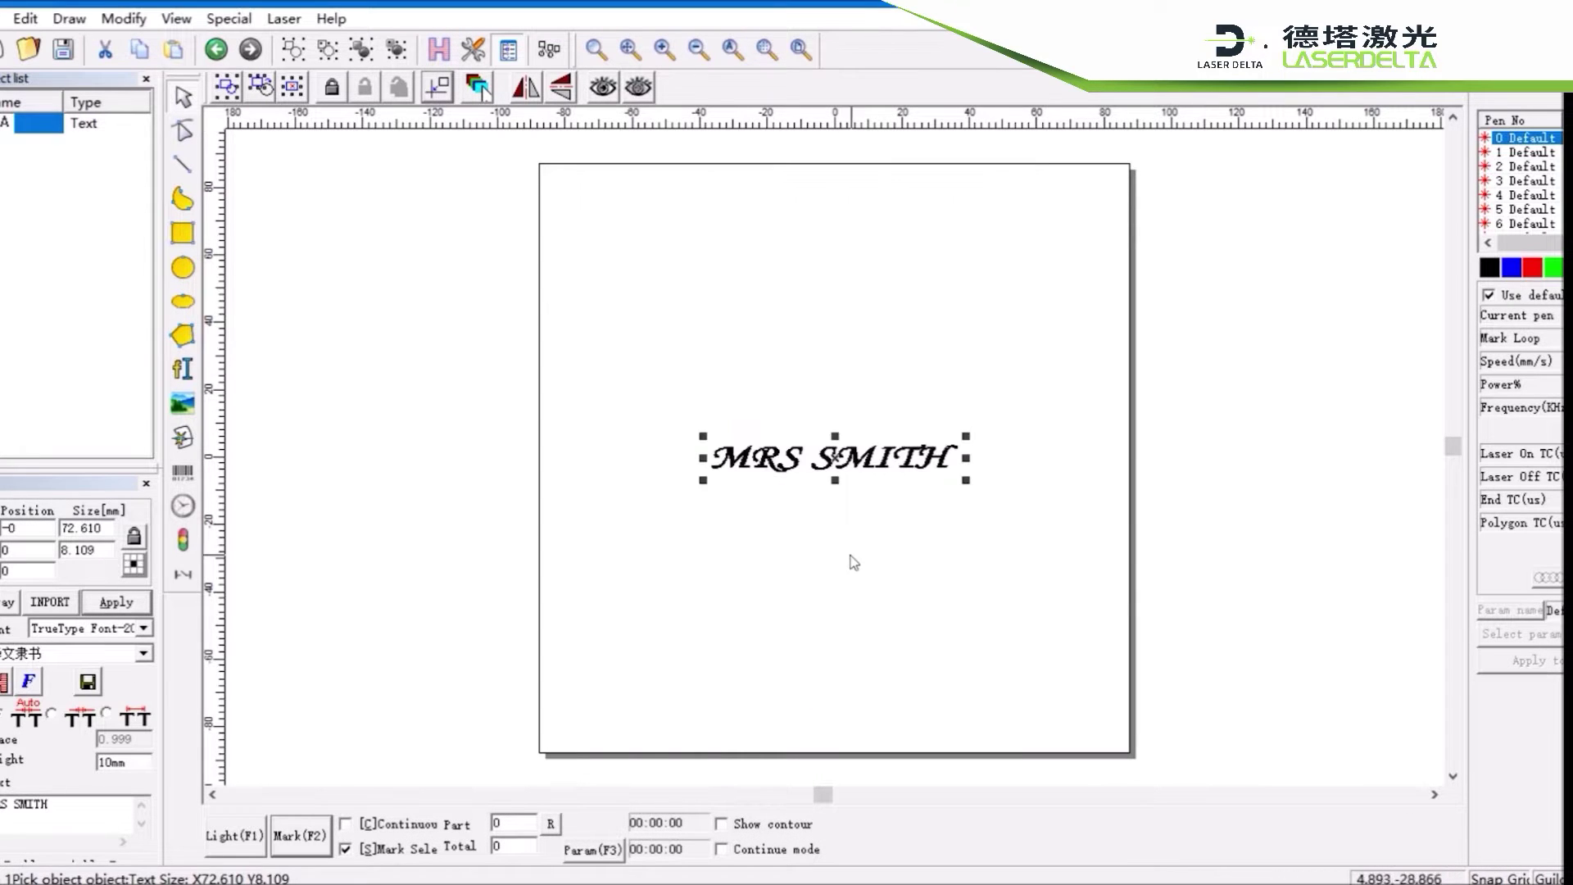
# Preview the text's position on the workpiece with the red light, stop the preview and start laser marking.
pyautogui.click(248, 846)
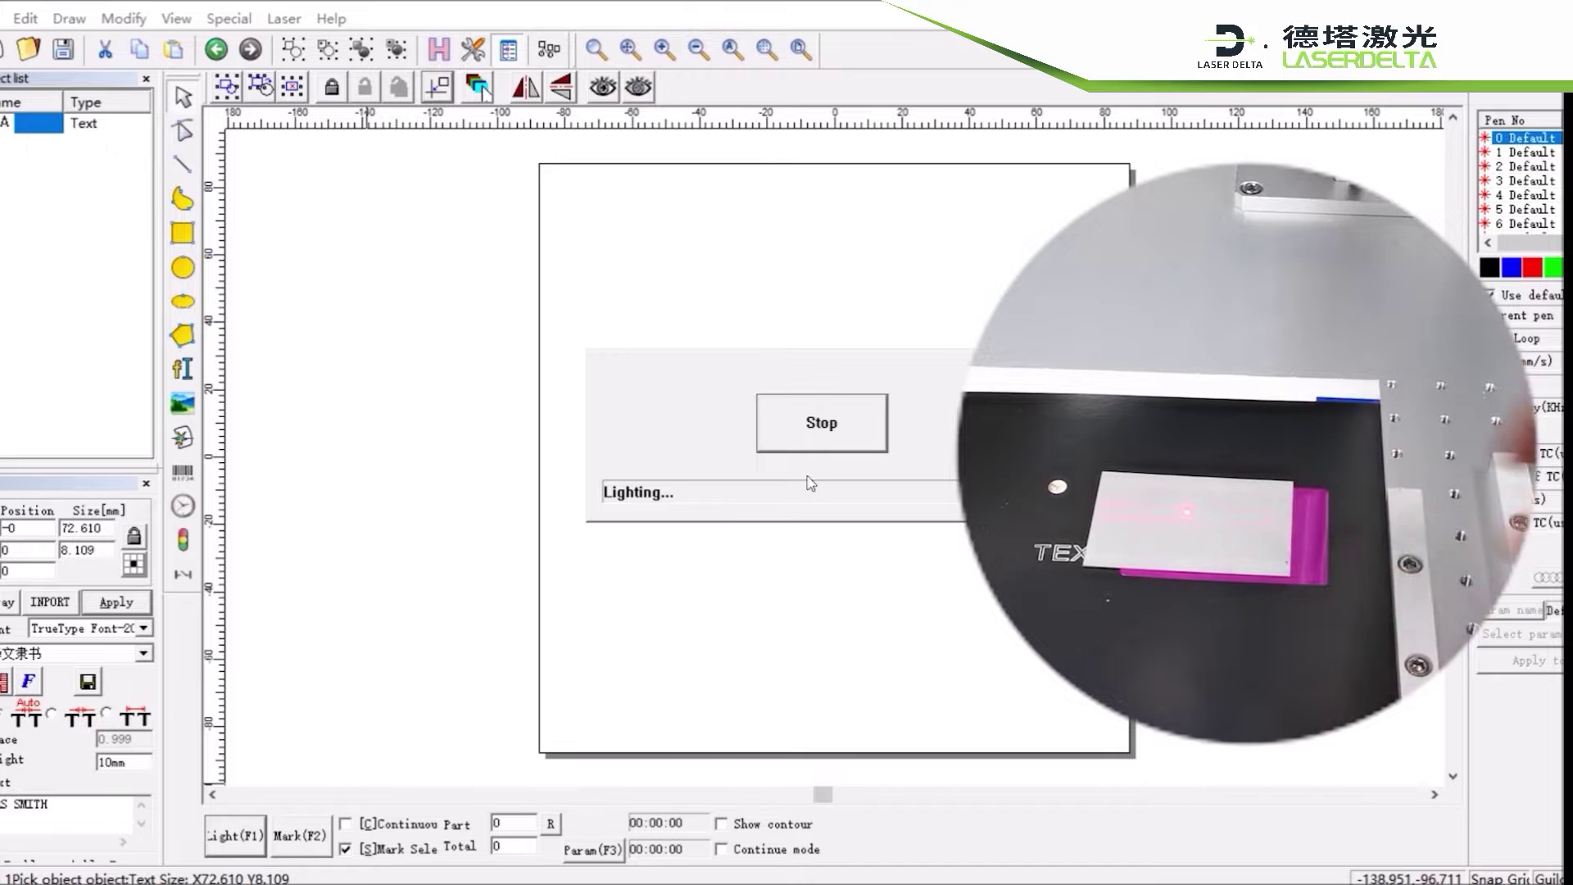
pyautogui.click(842, 427)
pyautogui.click(302, 836)
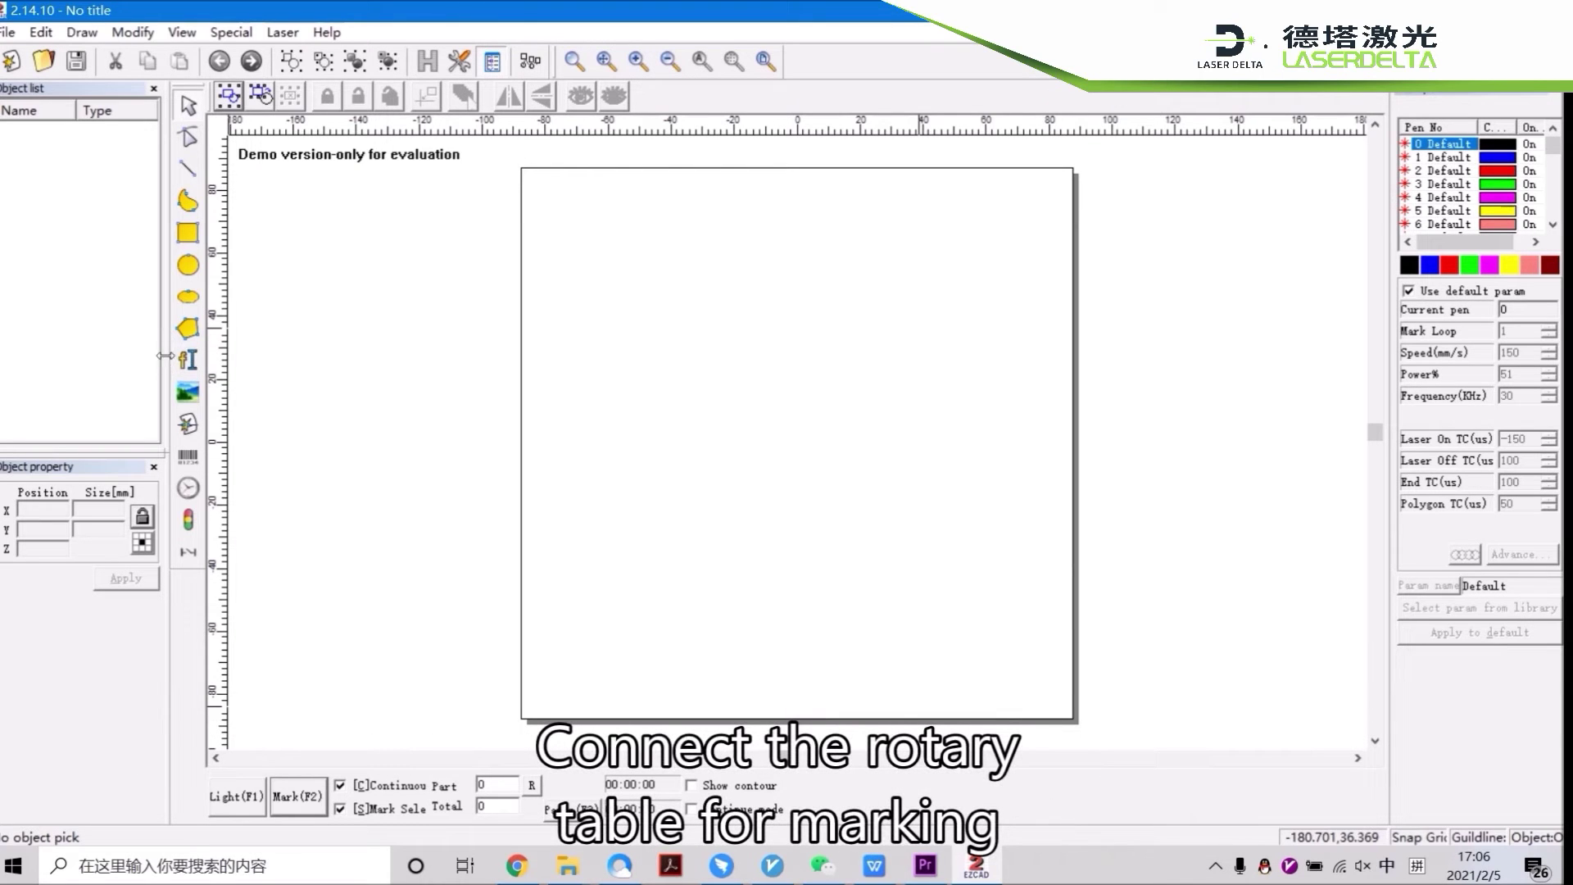
pyautogui.click(187, 360)
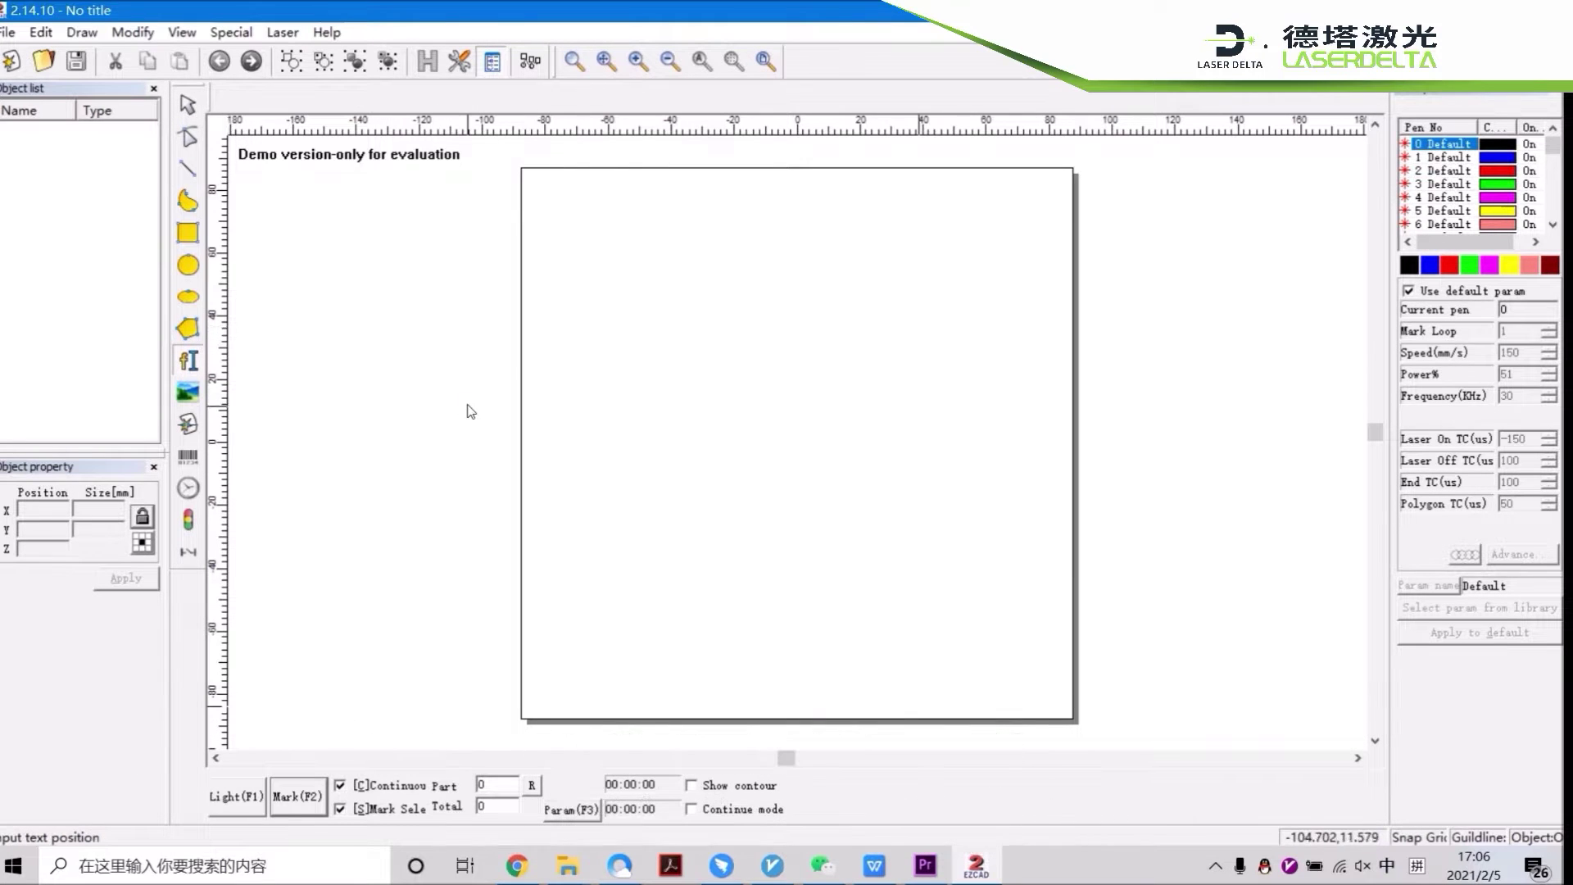
pyautogui.click(774, 430)
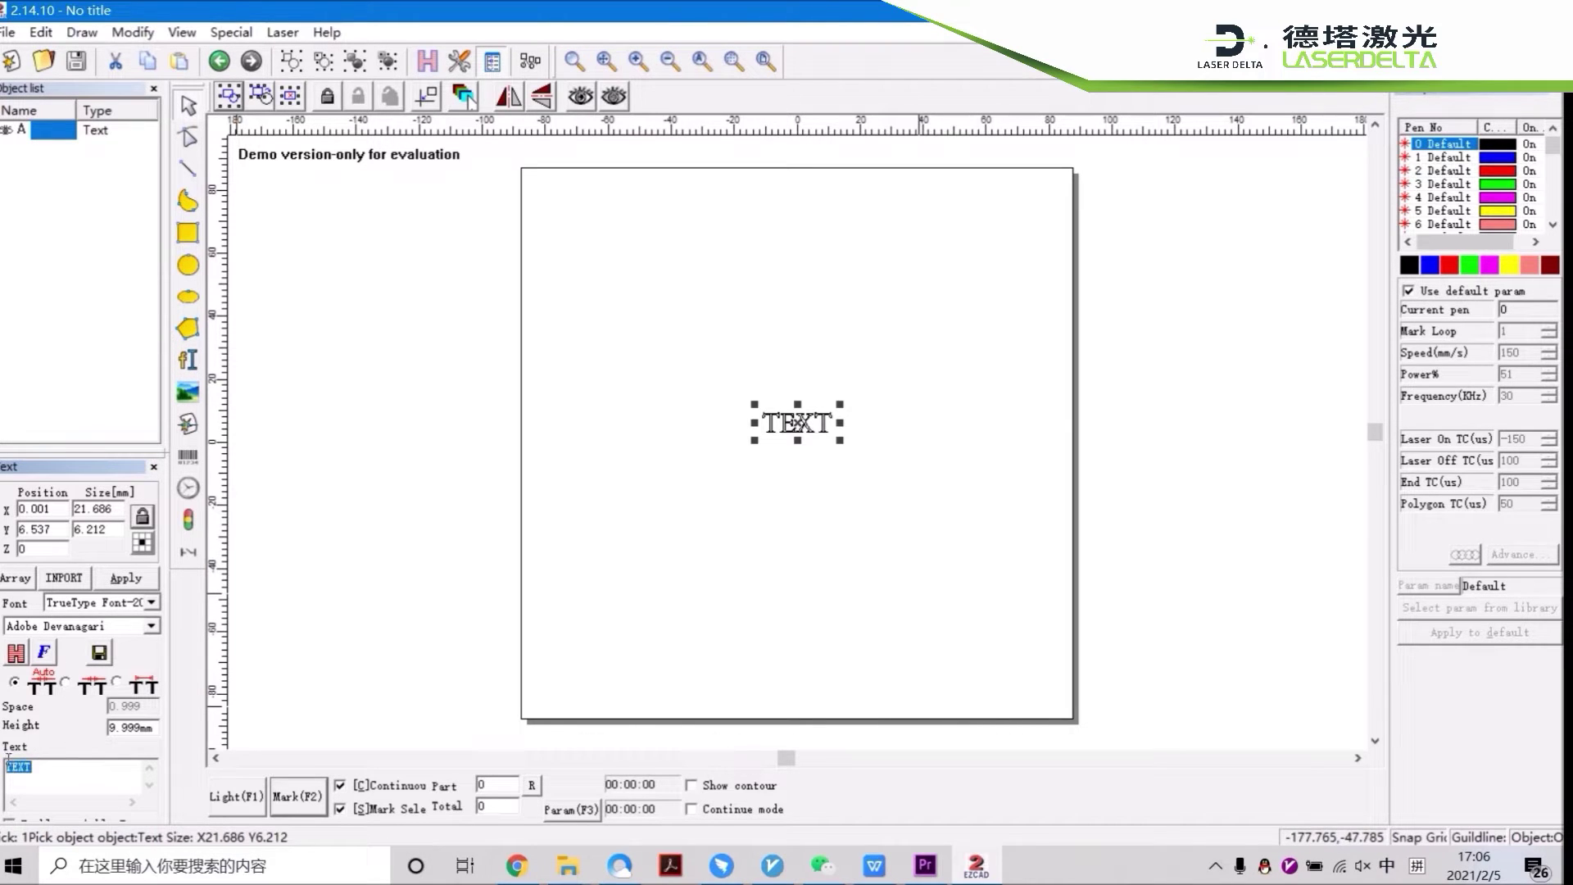
pyautogui.write('0000000000000000')
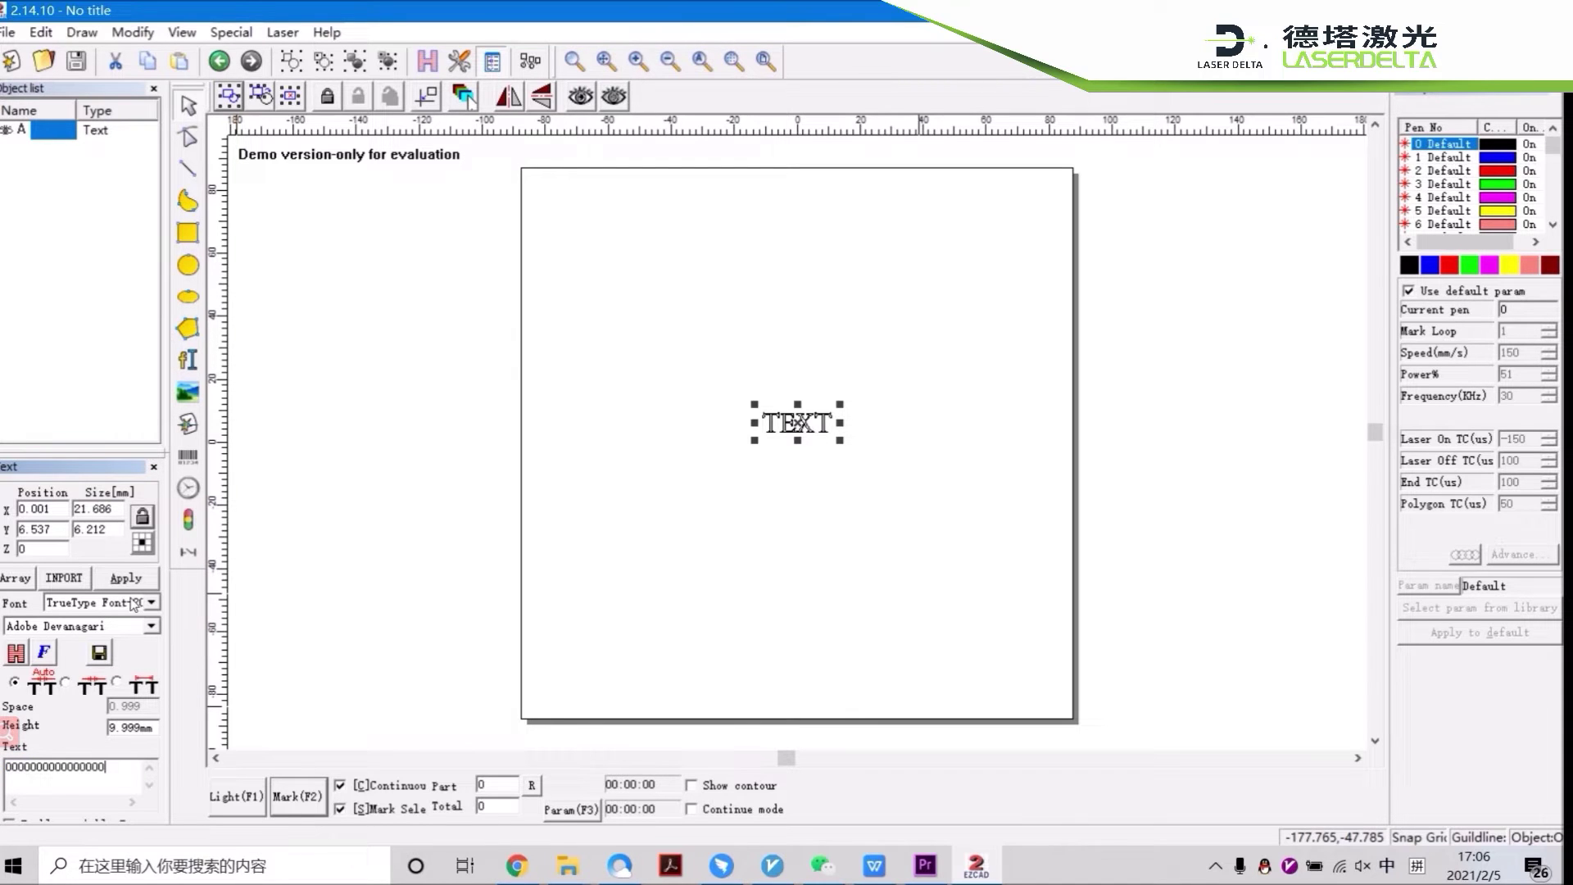
pyautogui.click(125, 578)
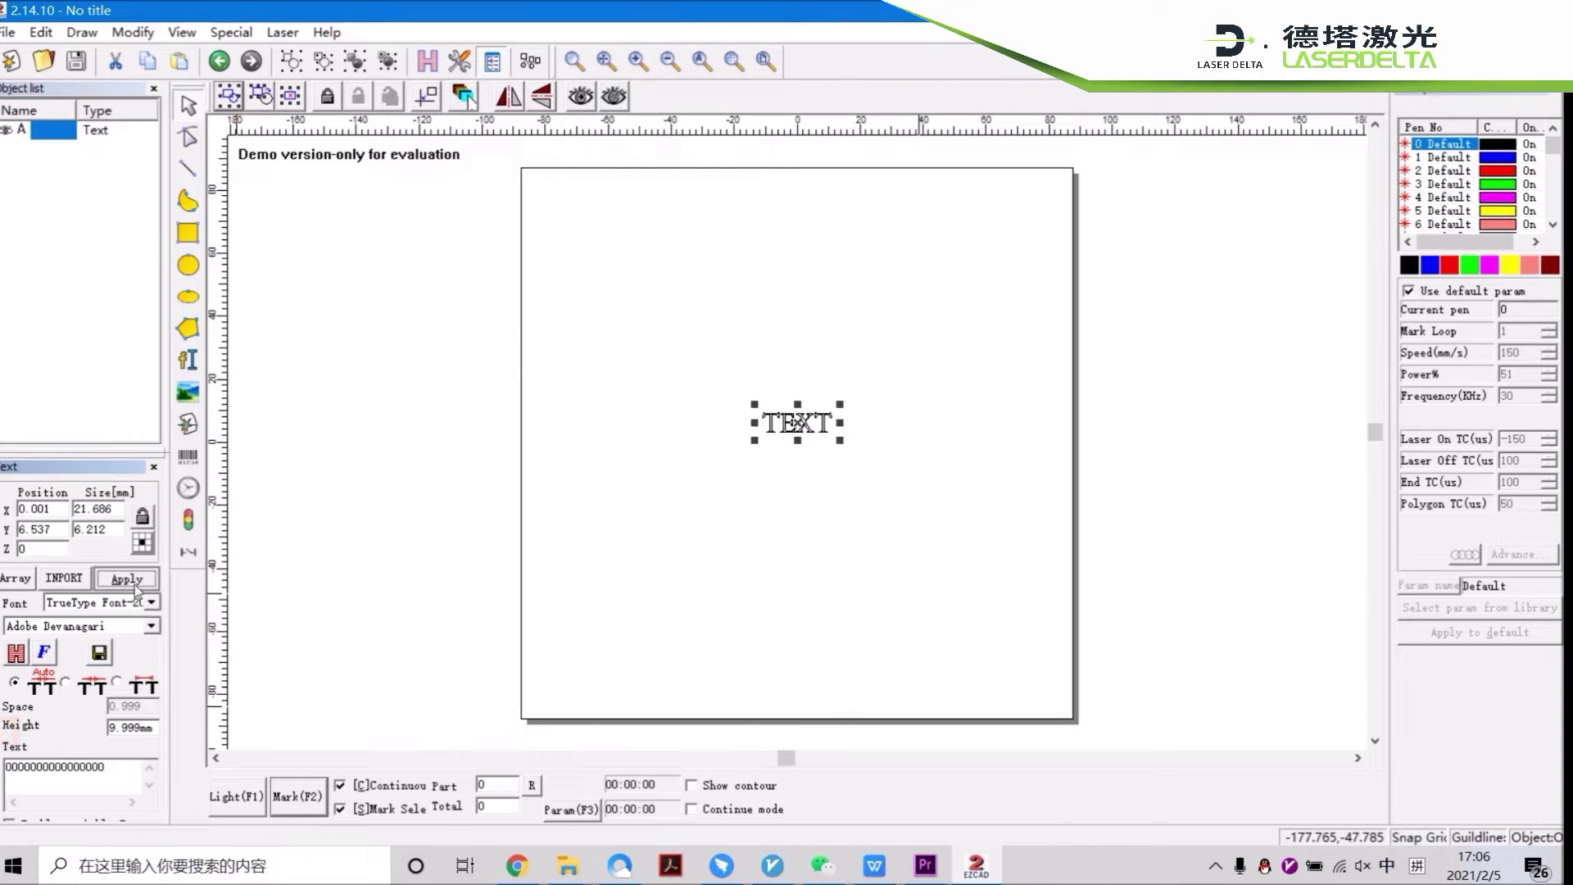
pyautogui.click(427, 101)
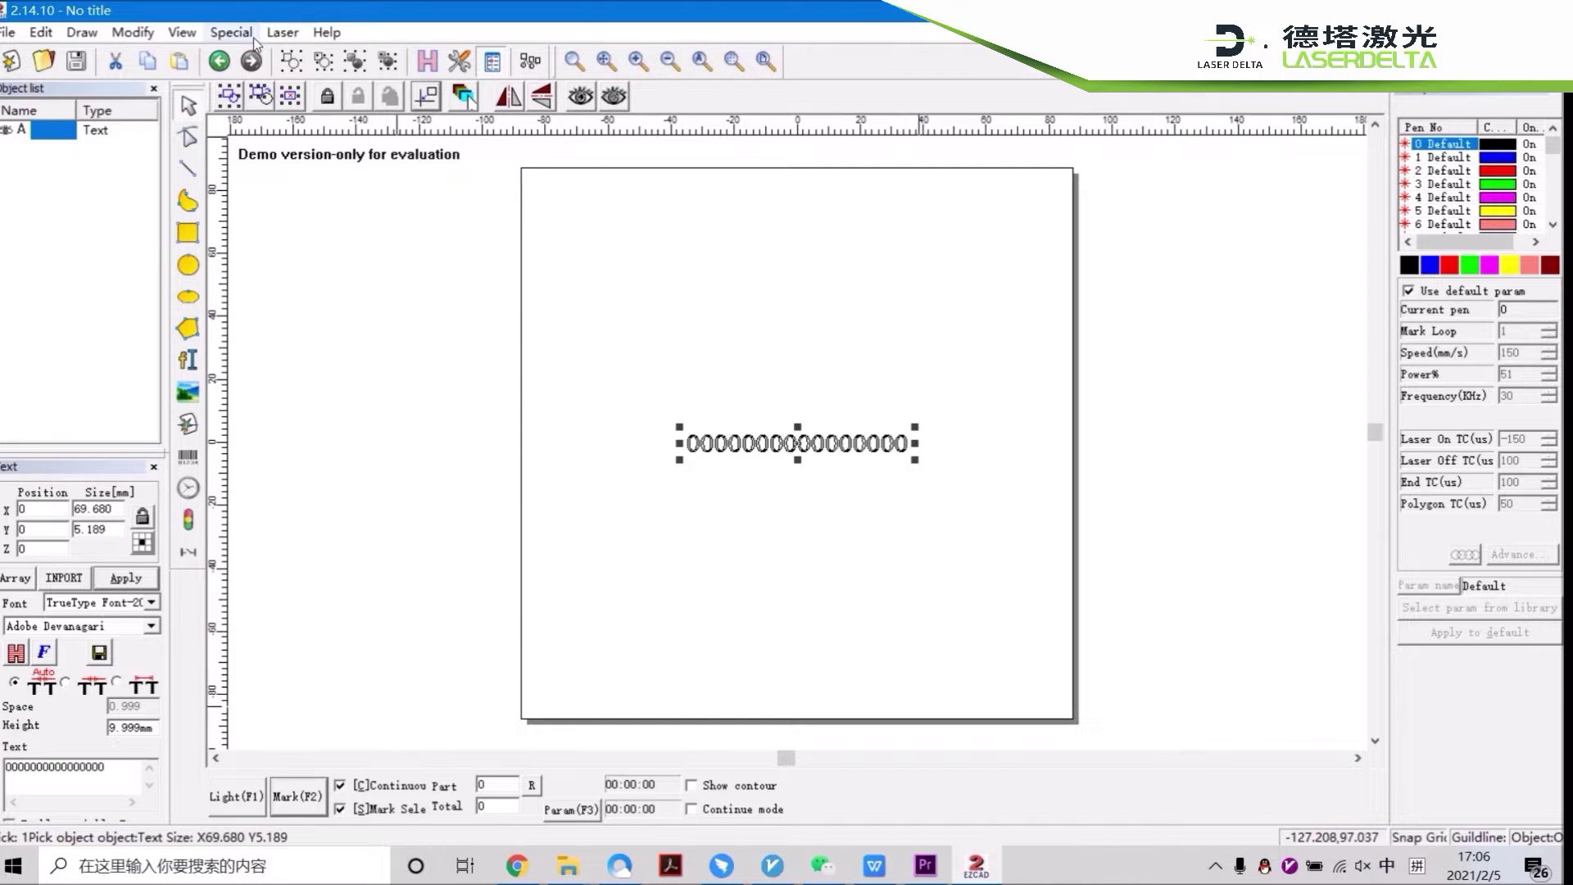
# Switch to Calculator and multiply the ring diameter of 20 by 3.1415 to work out its circumference.
pyautogui.moveTo(902, 176); pyautogui.dragTo(1169, 176)
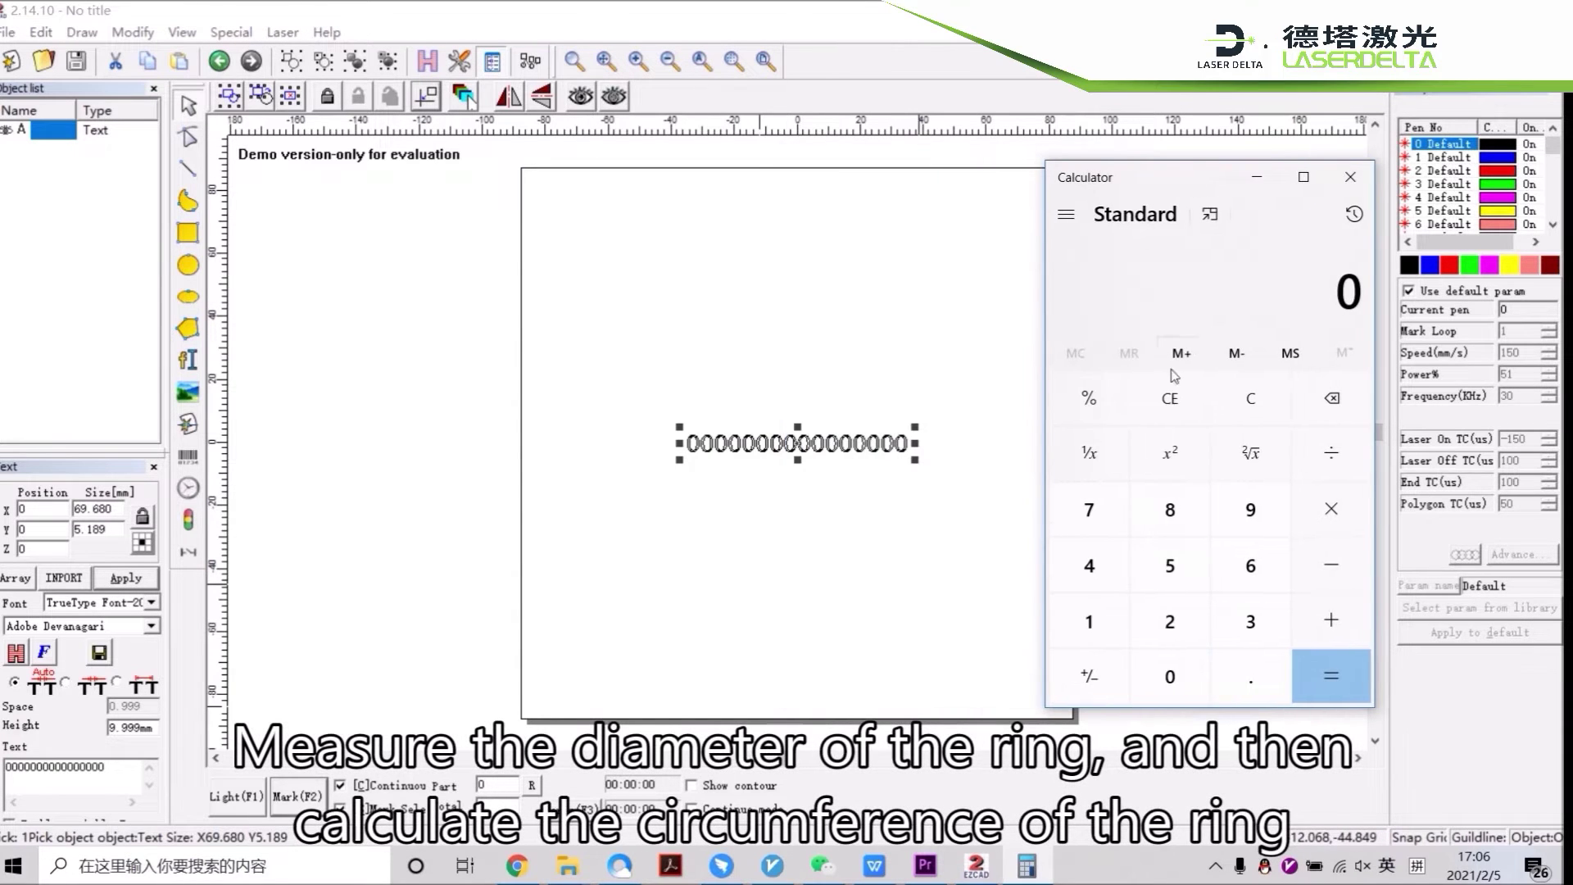
pyautogui.click(1178, 623)
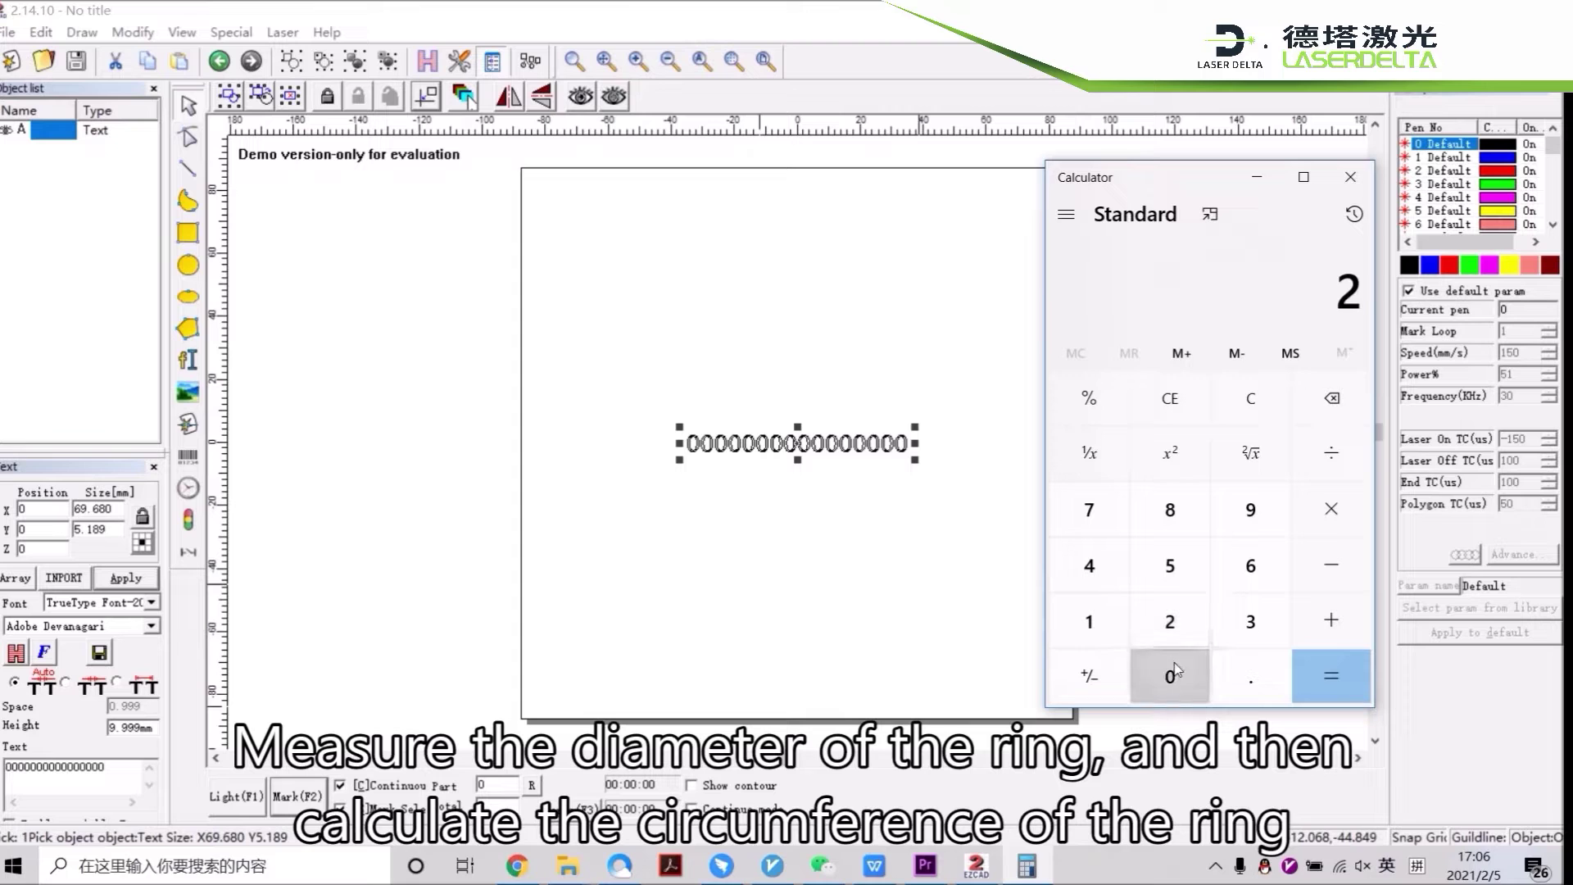
pyautogui.click(1174, 674)
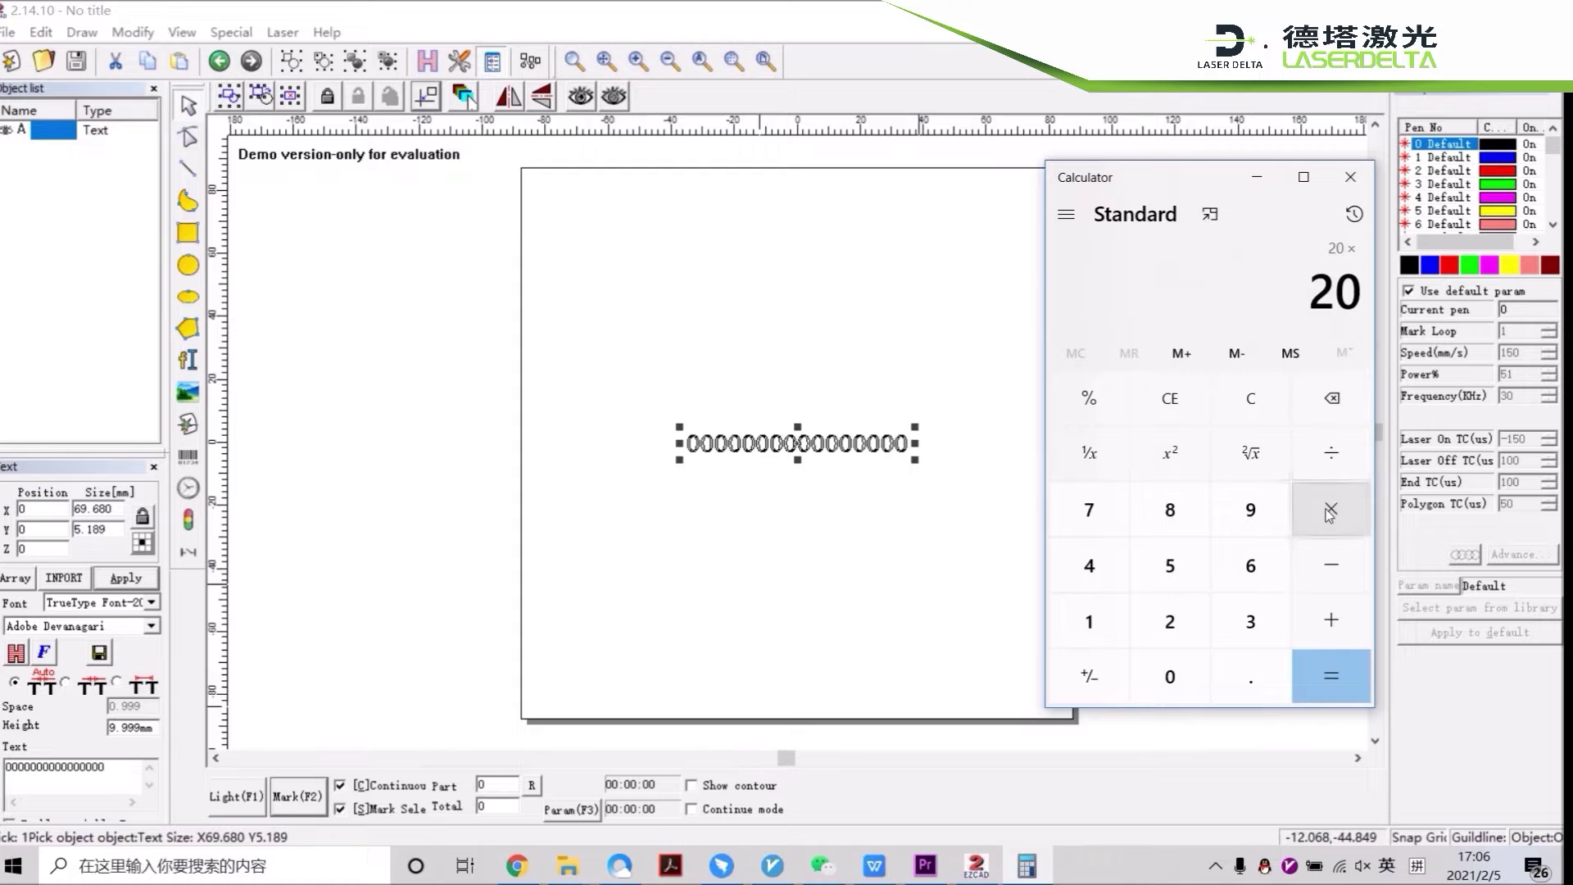
pyautogui.click(1251, 622)
pyautogui.click(1250, 676)
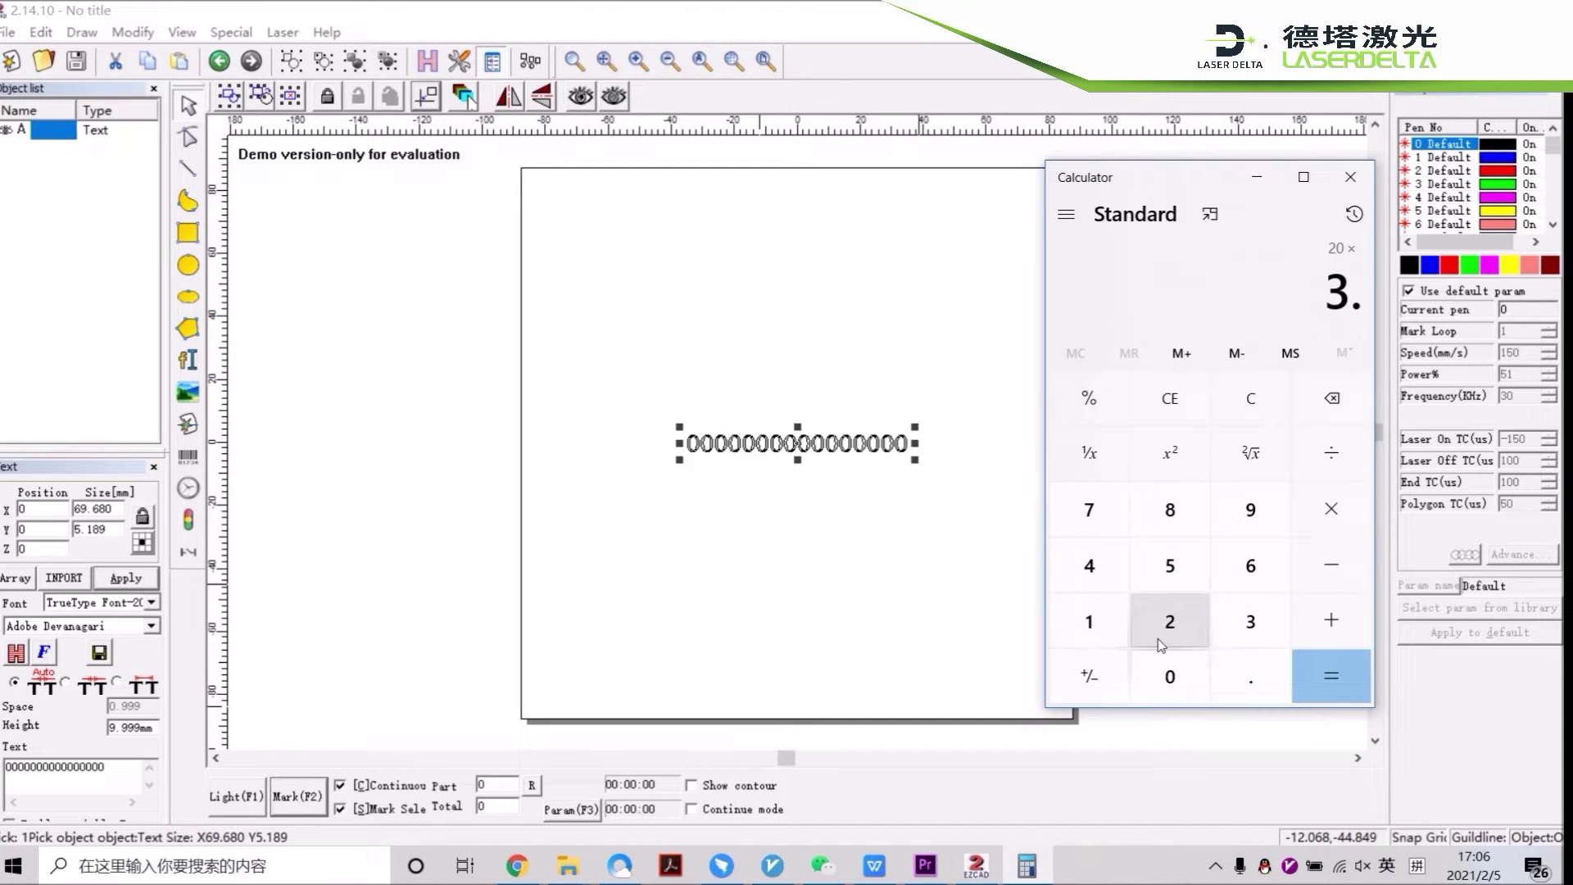
pyautogui.click(1108, 632)
pyautogui.click(1110, 566)
pyautogui.click(1099, 619)
pyautogui.click(1172, 566)
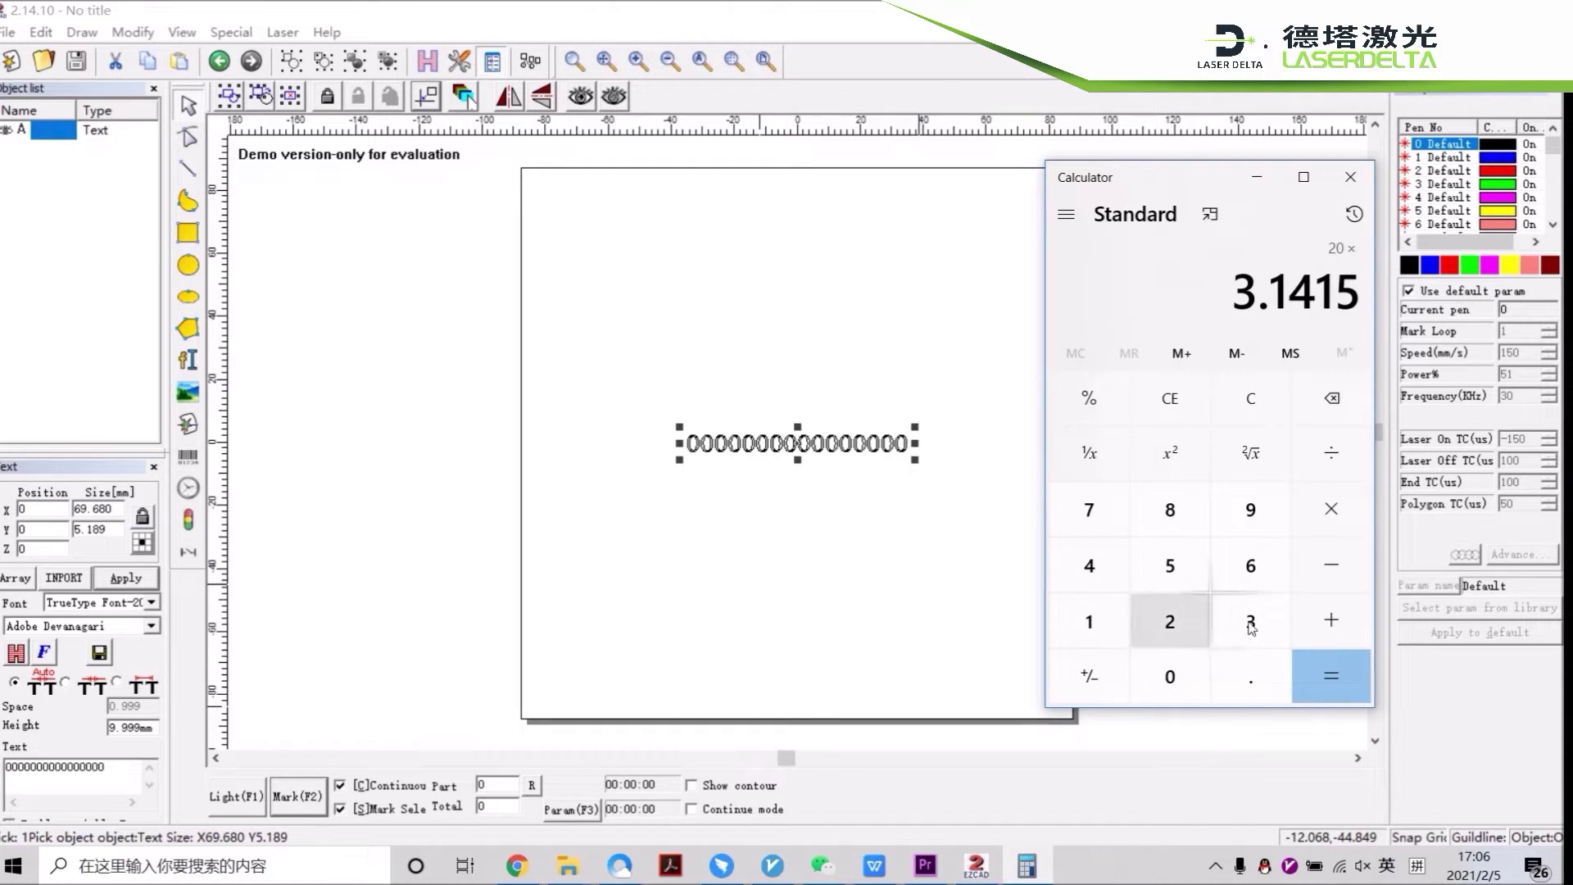
pyautogui.click(1334, 681)
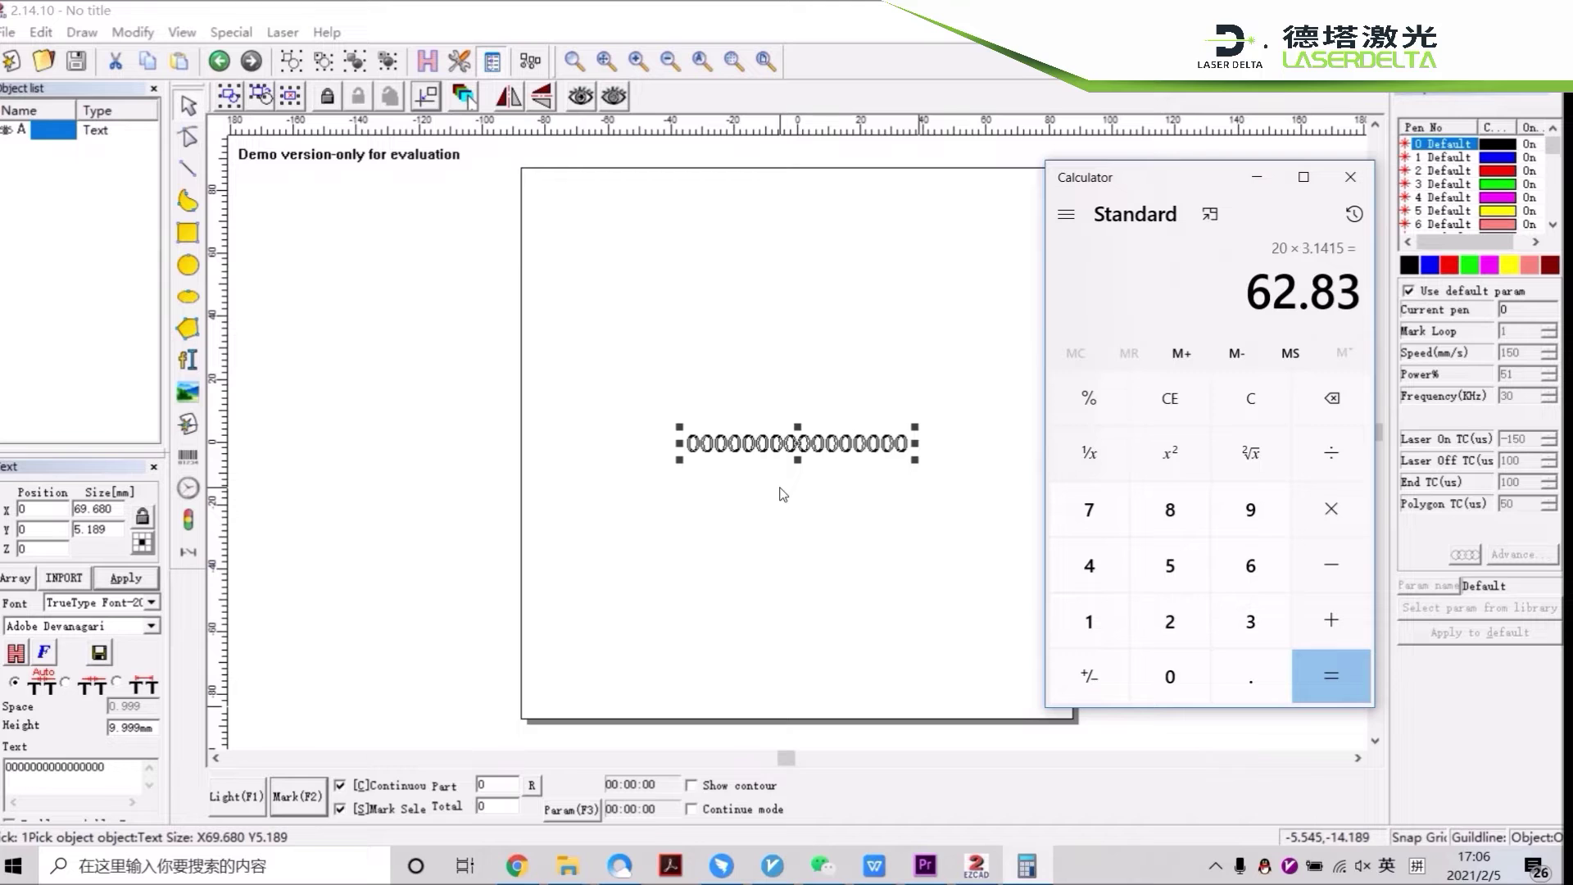
# Set the text's X size to the calculated circumference of 62.83 mm and apply it.
pyautogui.click(118, 510)
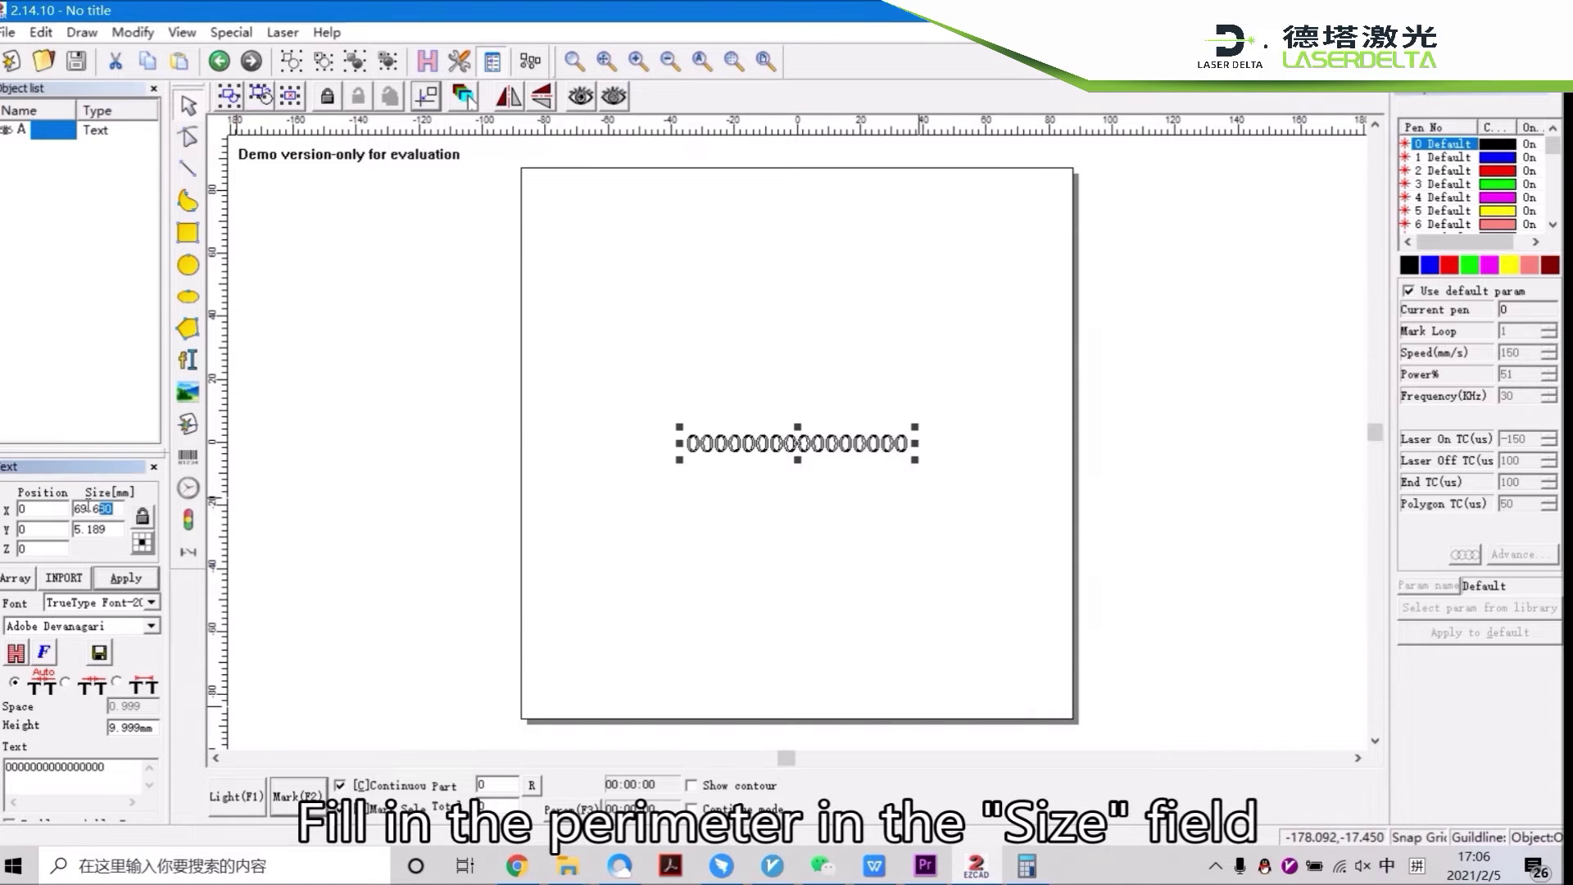
pyautogui.click(1026, 865)
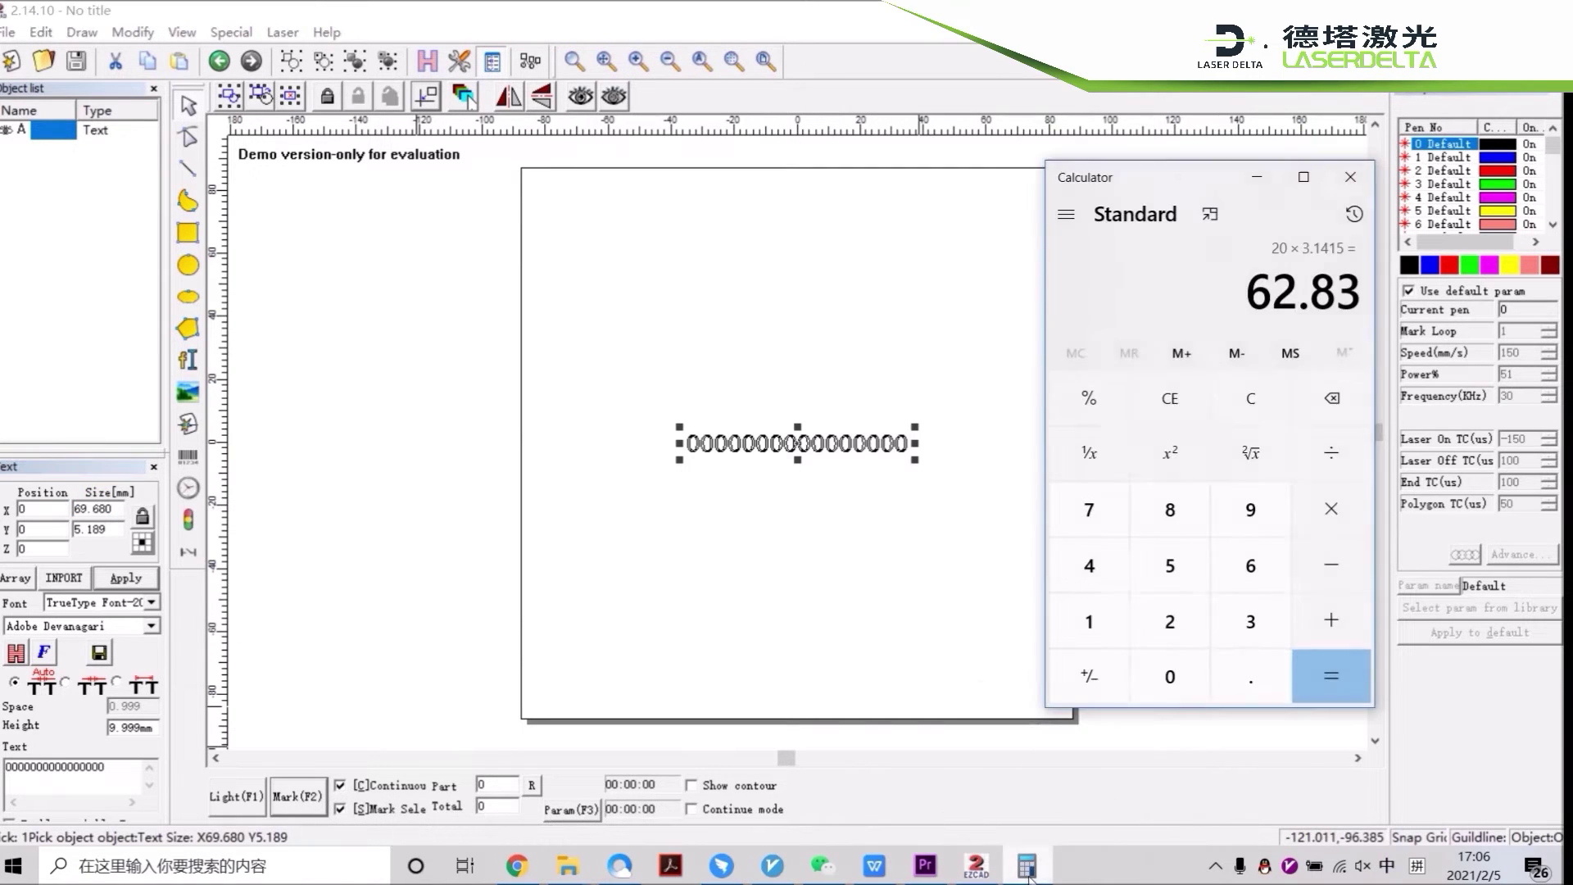
pyautogui.click(114, 511)
pyautogui.doubleClick(114, 511)
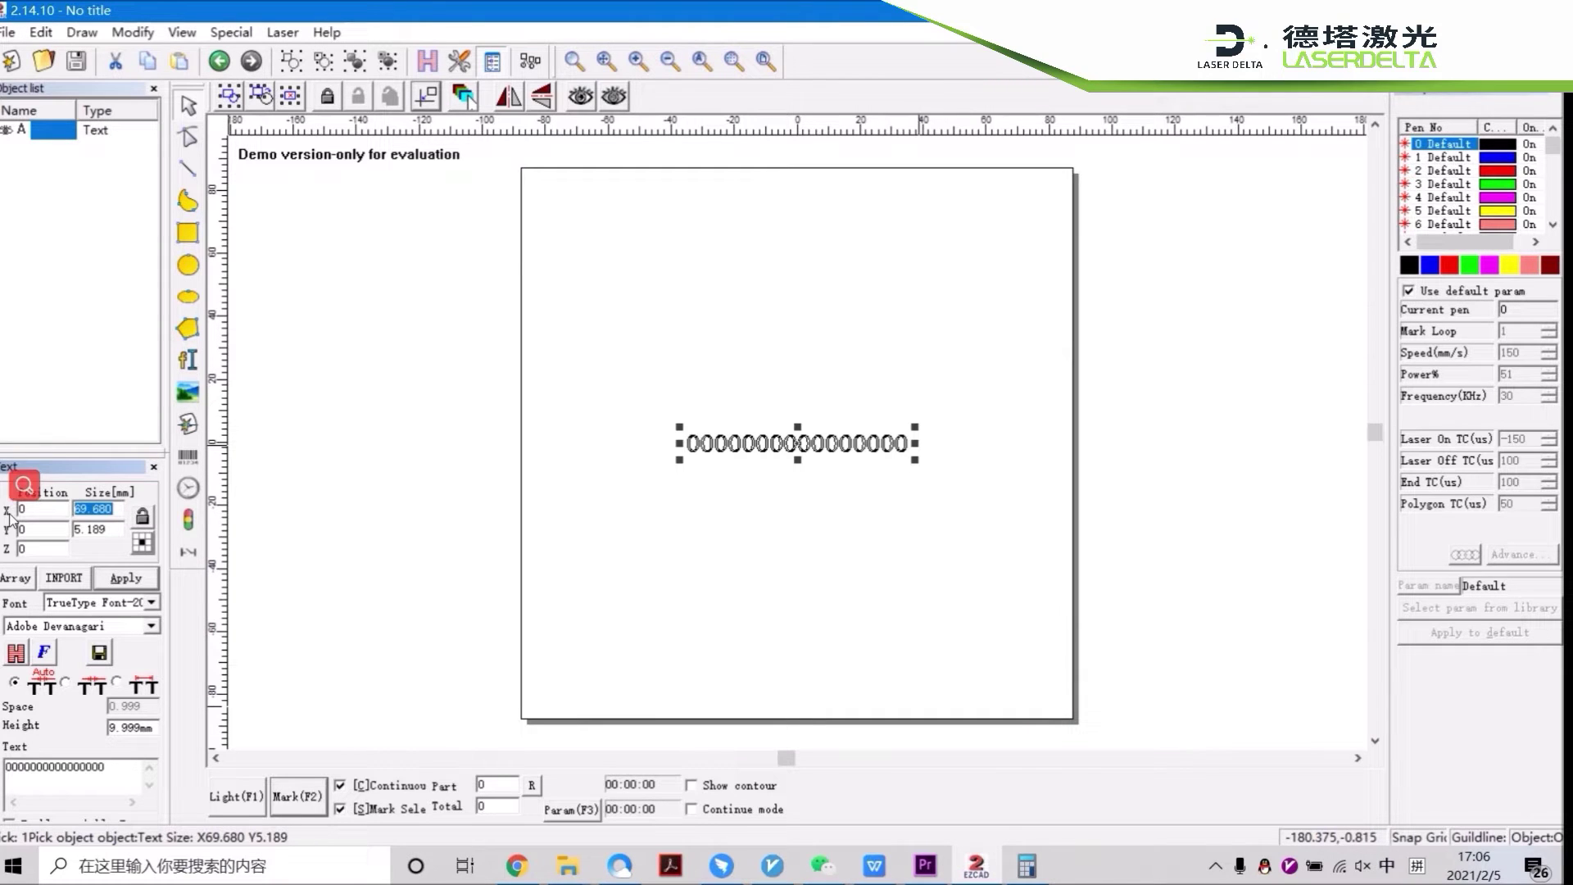
pyautogui.write('6')
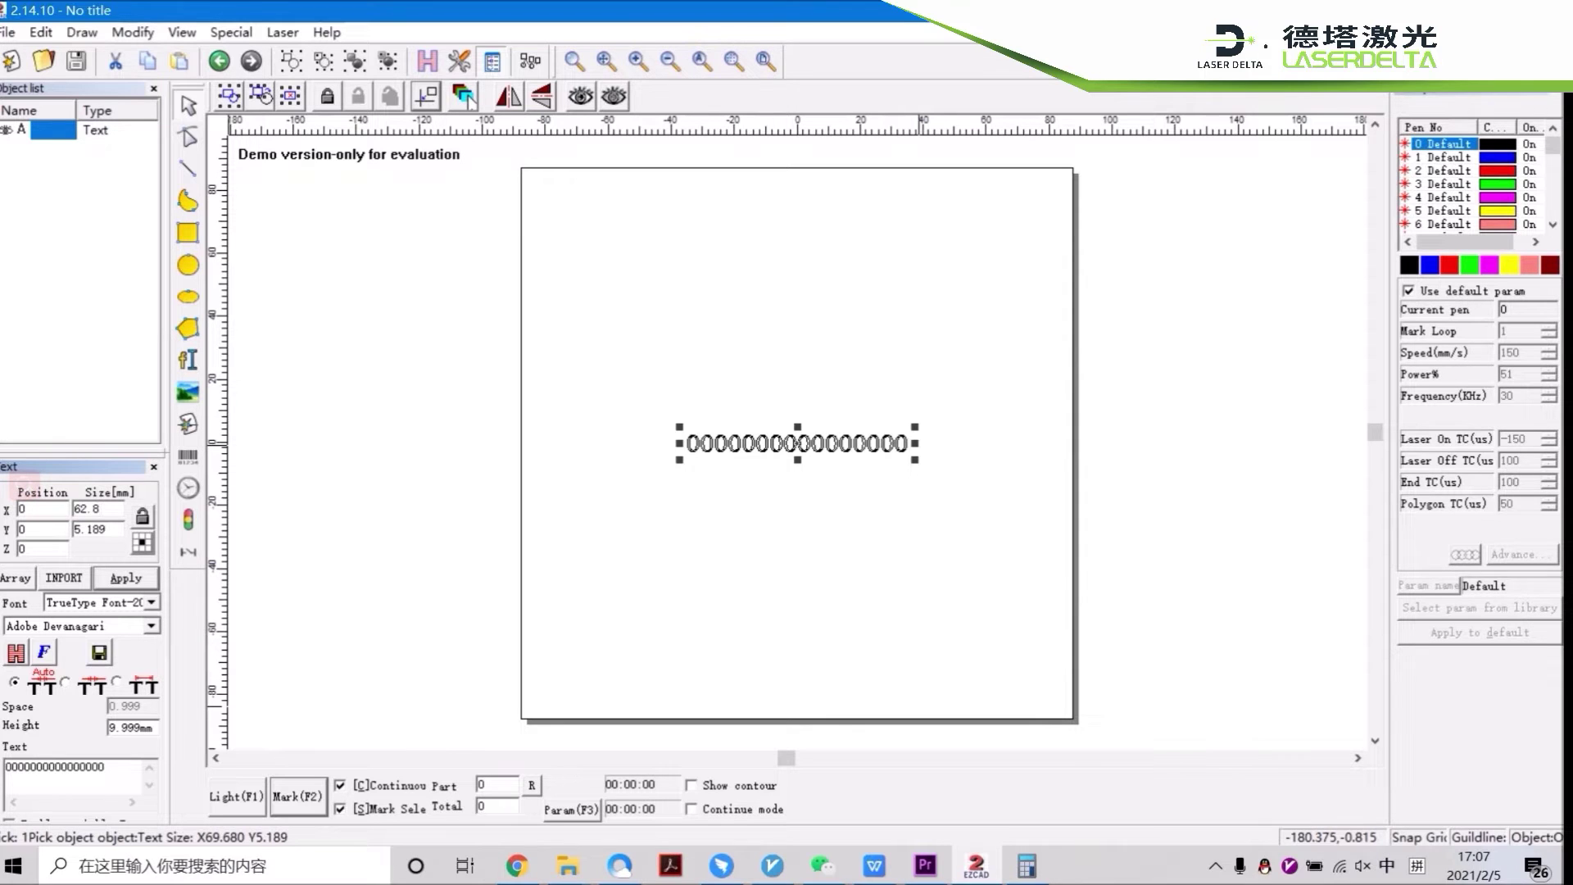
pyautogui.click(131, 581)
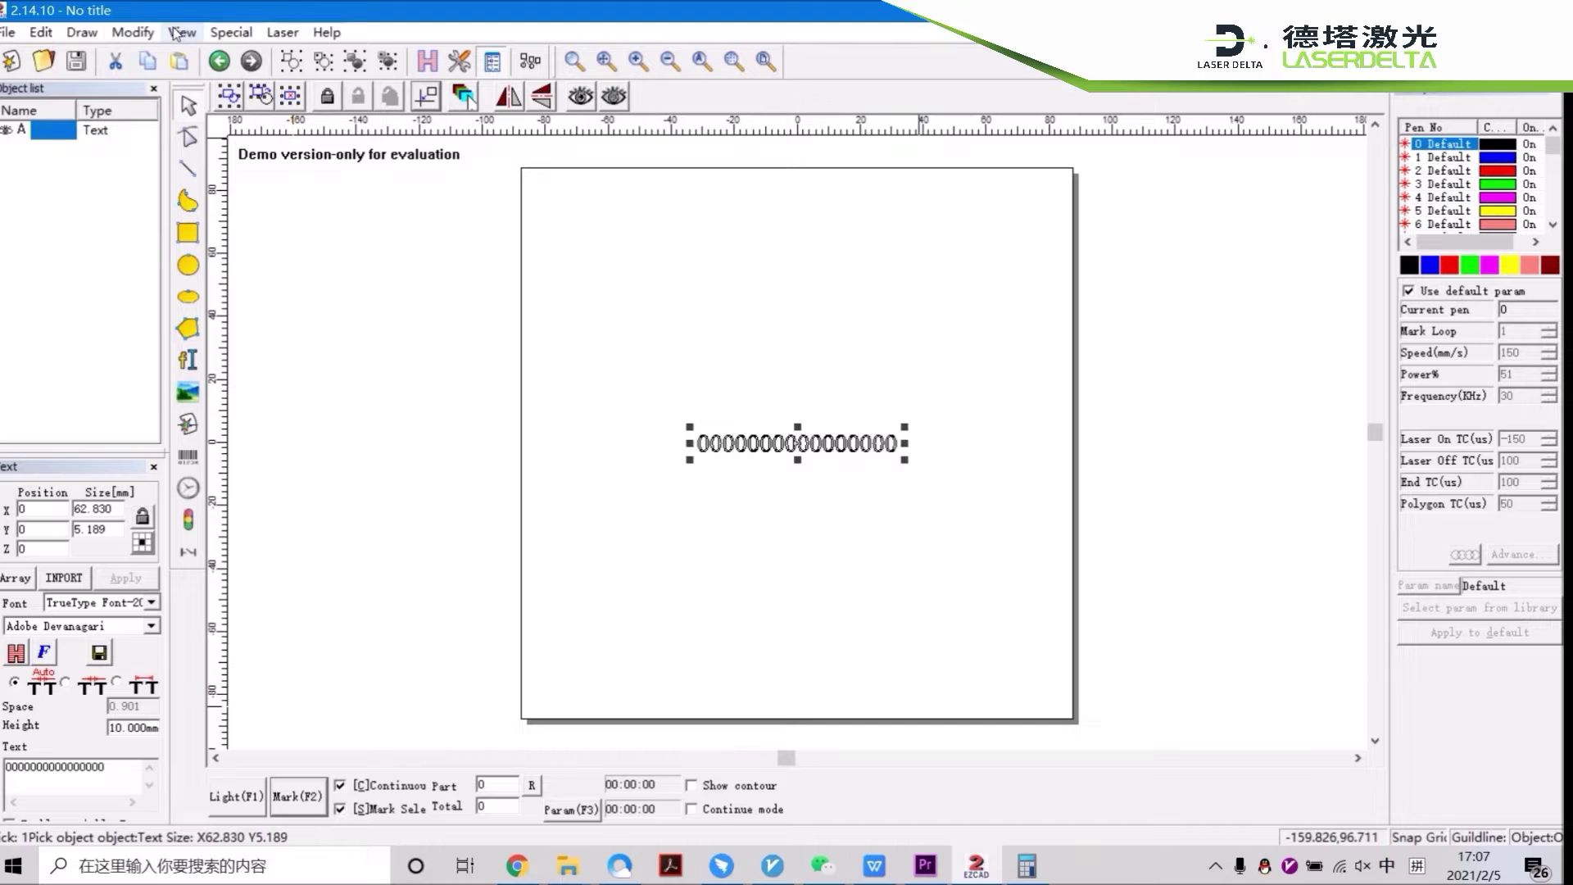
# Rotate the text 90 degrees about its centre point with the Transform dialog.
pyautogui.click(136, 33)
pyautogui.click(179, 101)
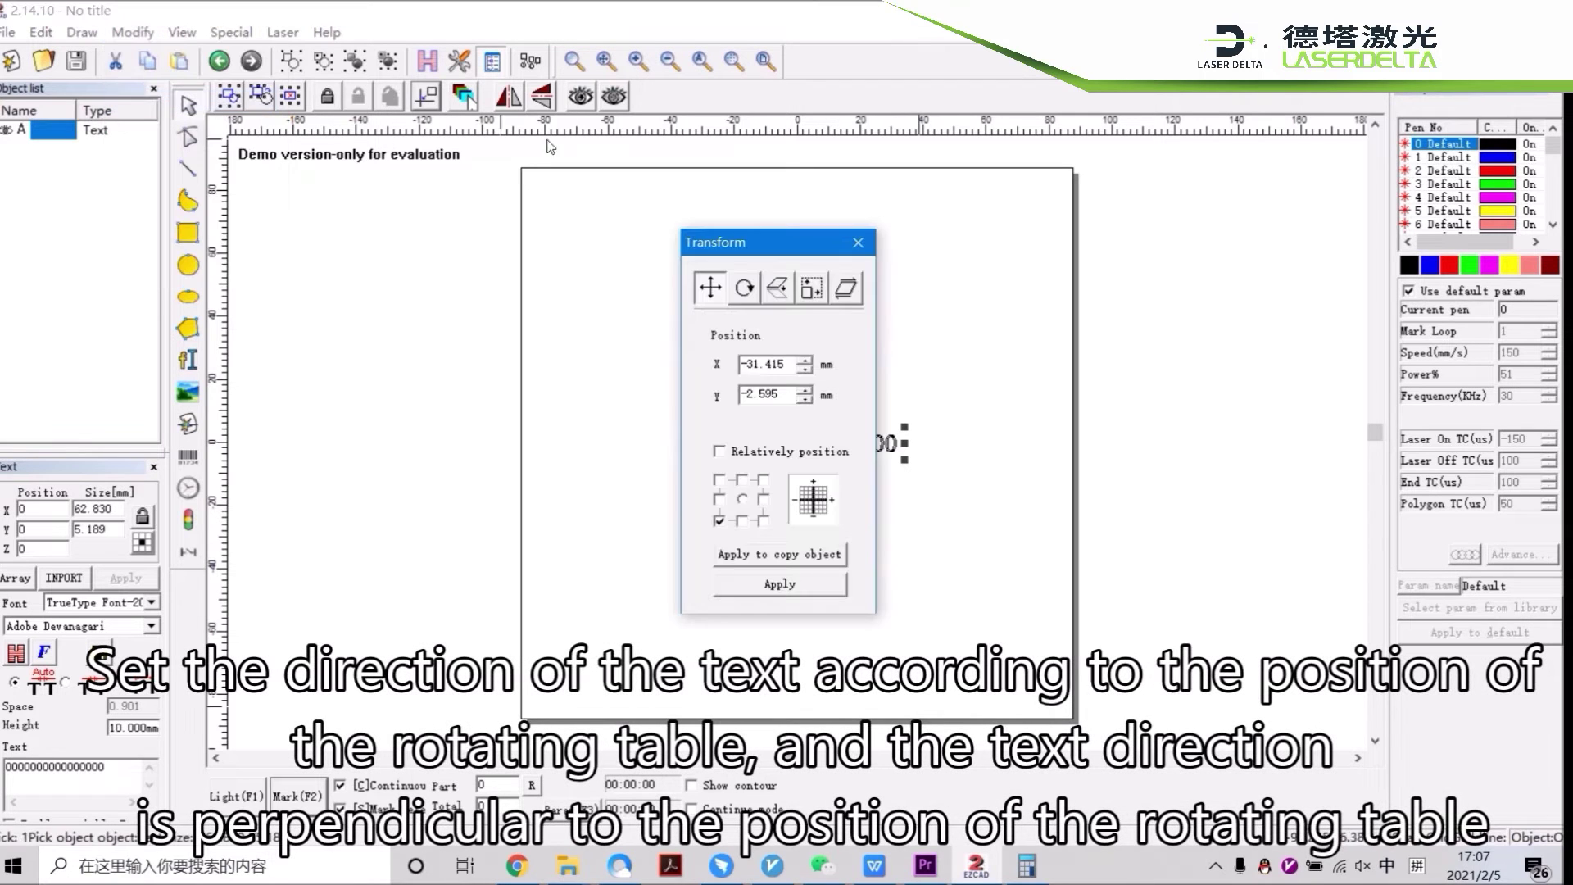
pyautogui.moveTo(768, 262); pyautogui.dragTo(1191, 205)
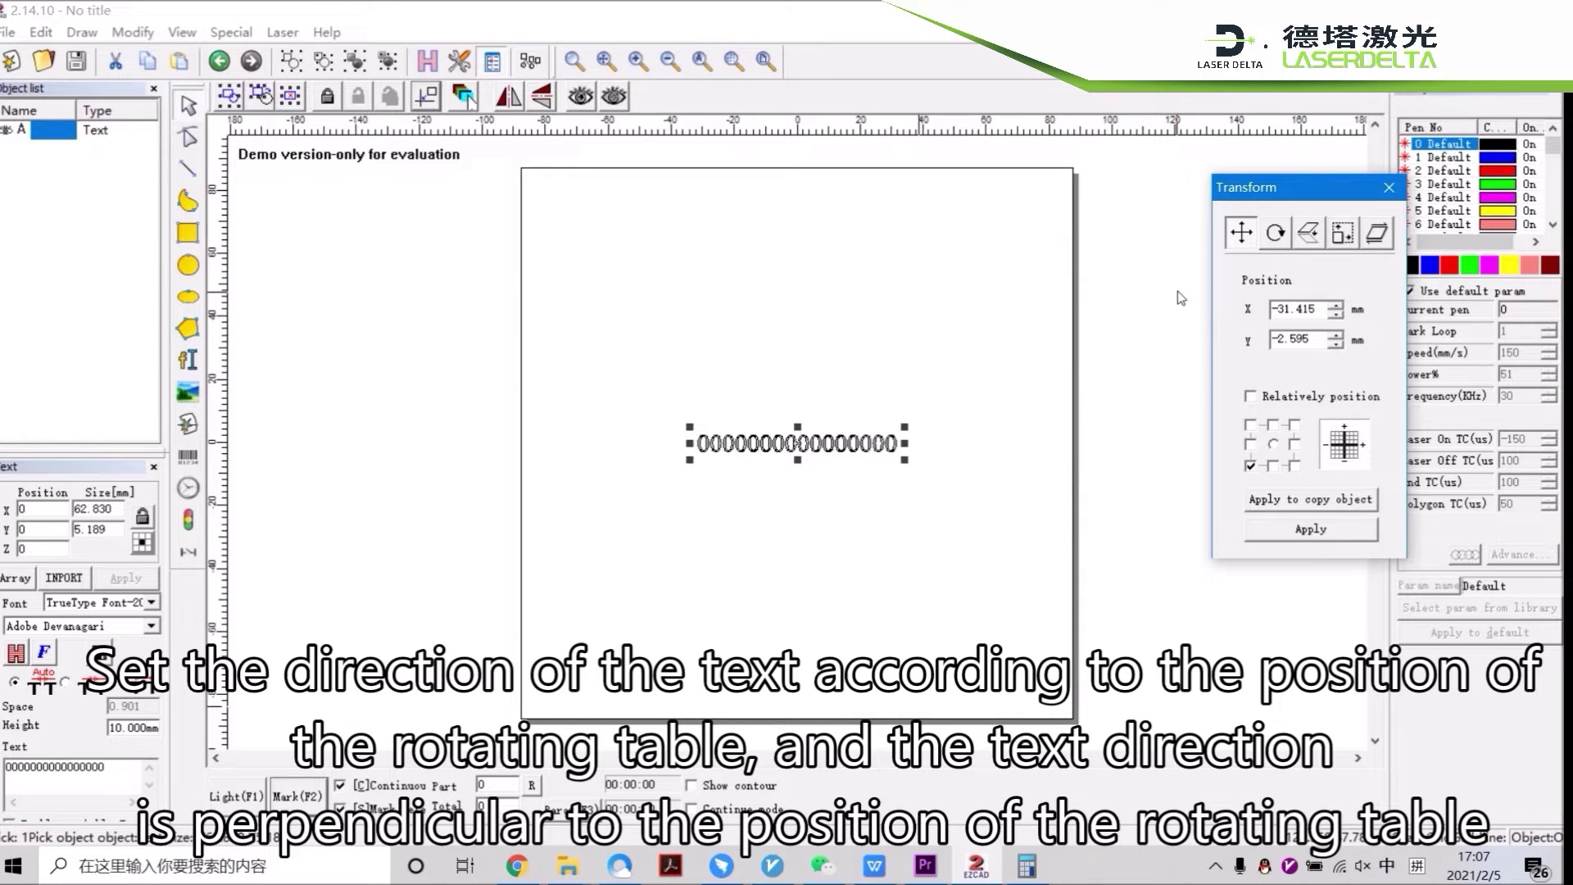
pyautogui.click(1276, 233)
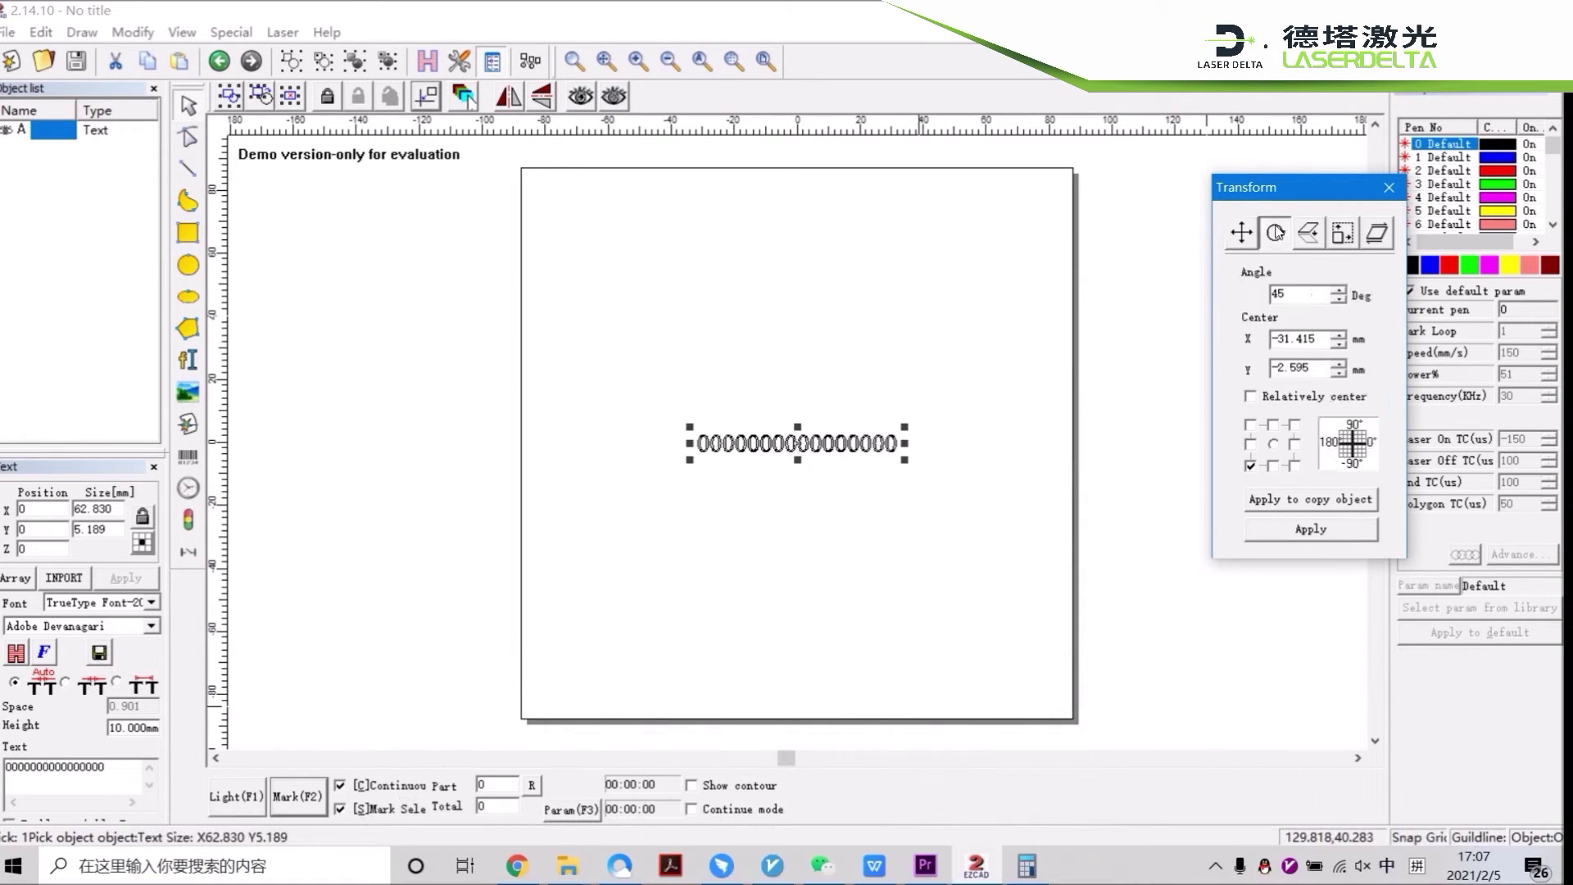
pyautogui.moveTo(1297, 299); pyautogui.dragTo(1221, 311)
pyautogui.write('90')
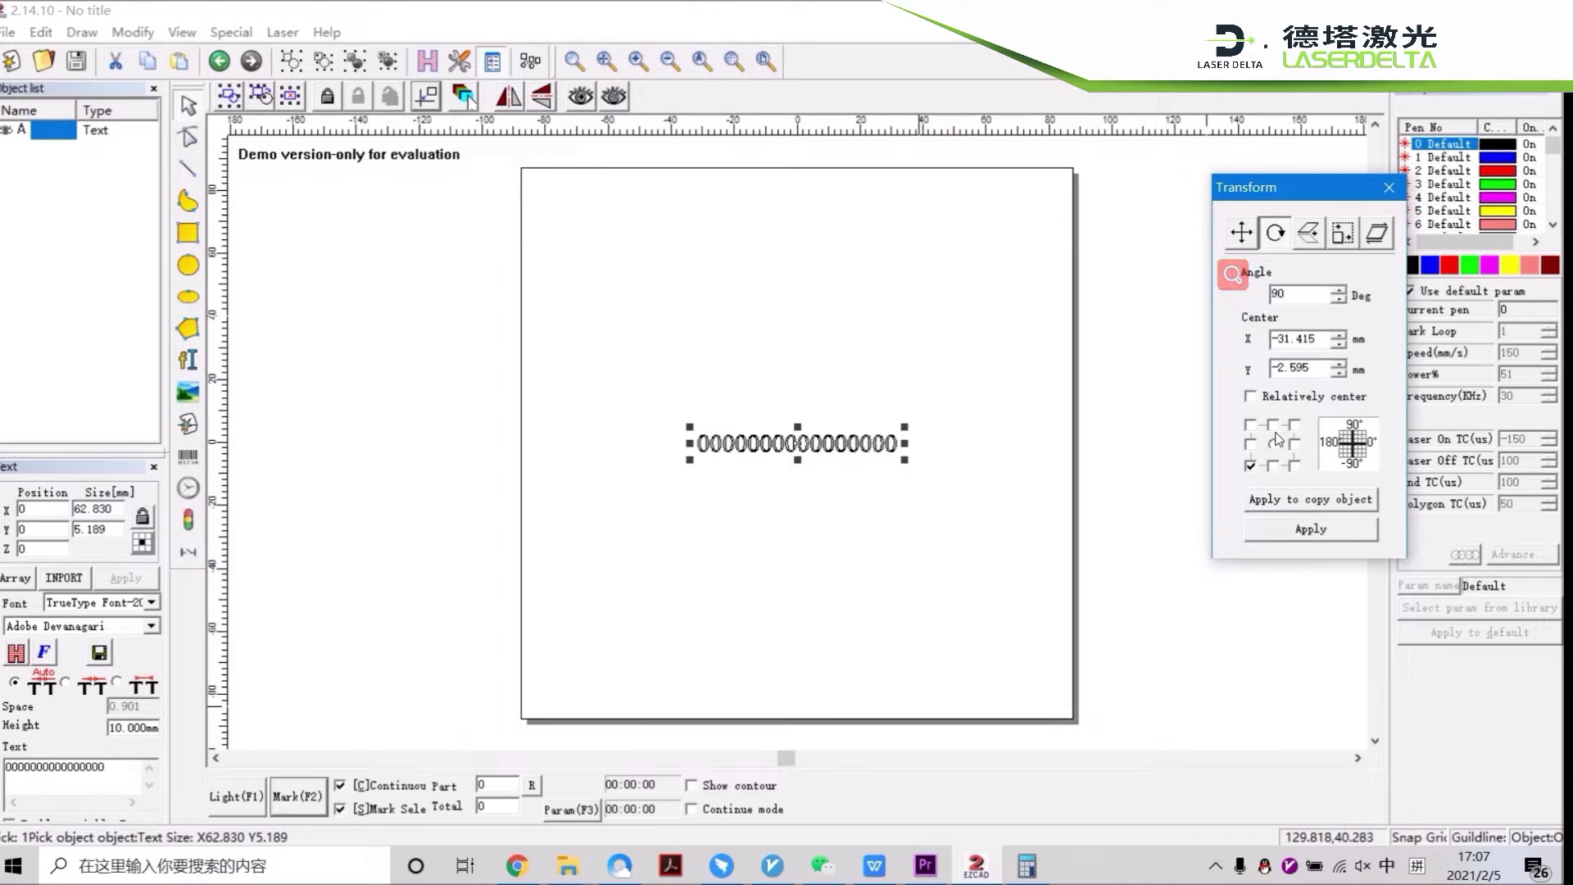
pyautogui.click(1275, 444)
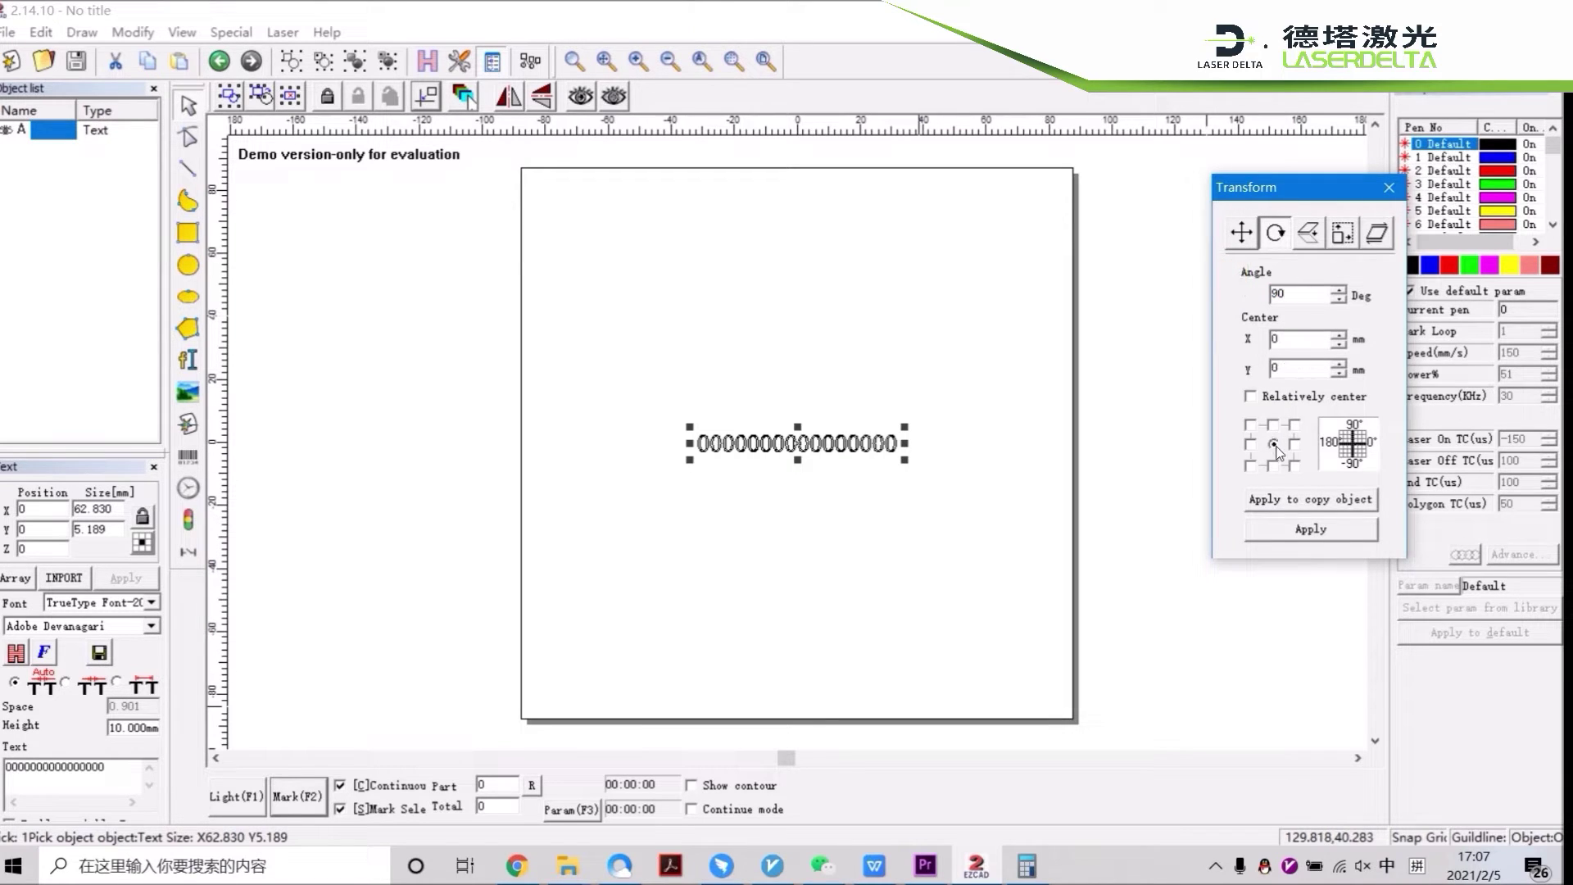
pyautogui.click(1311, 530)
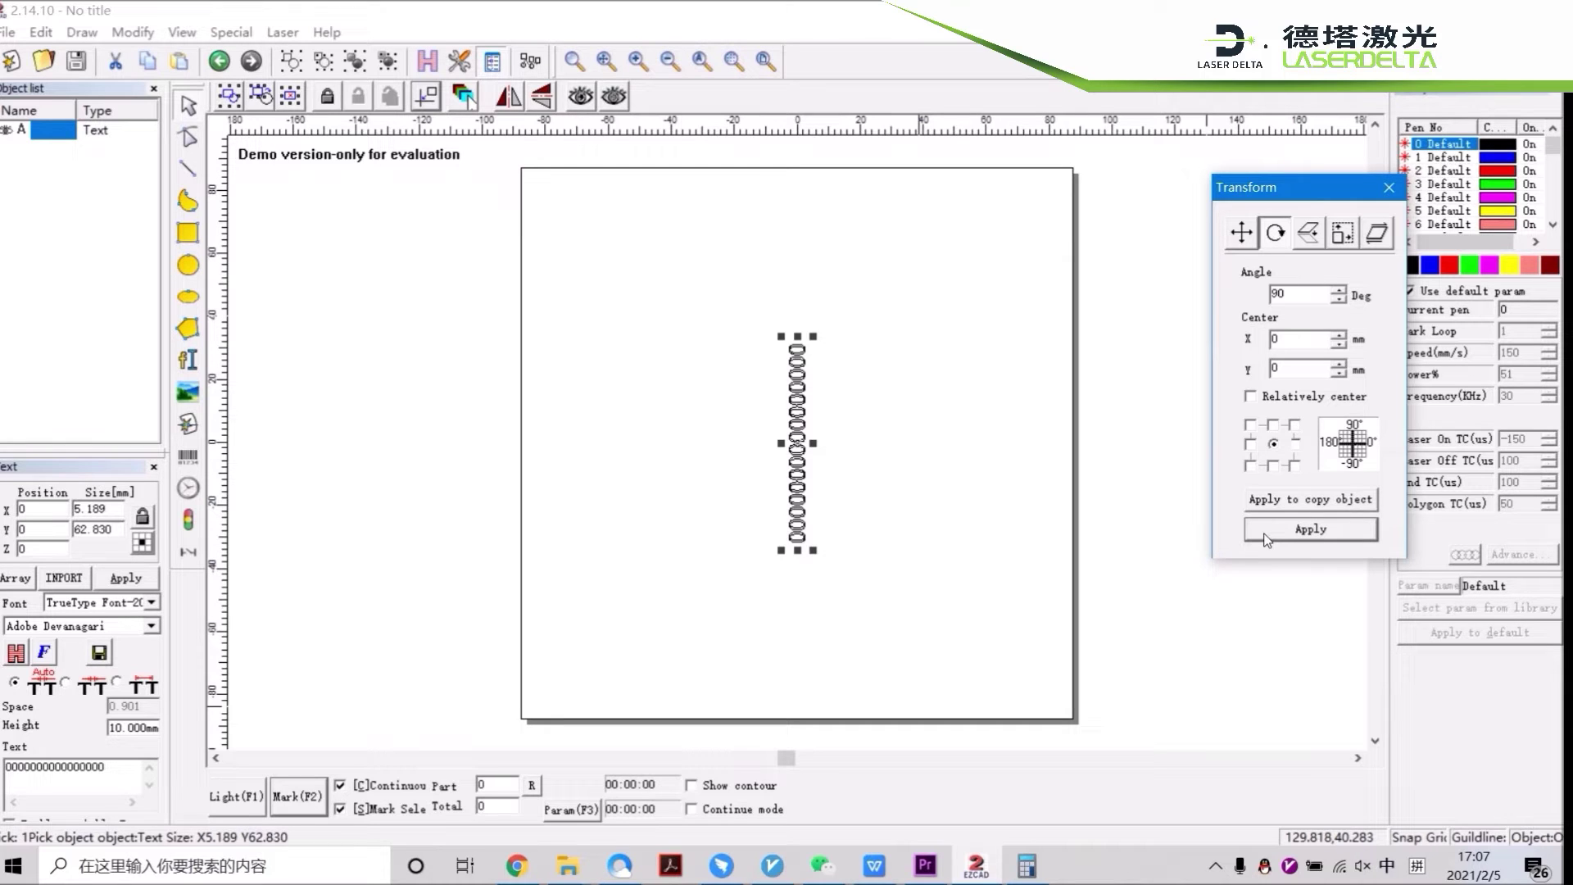
pyautogui.click(1390, 188)
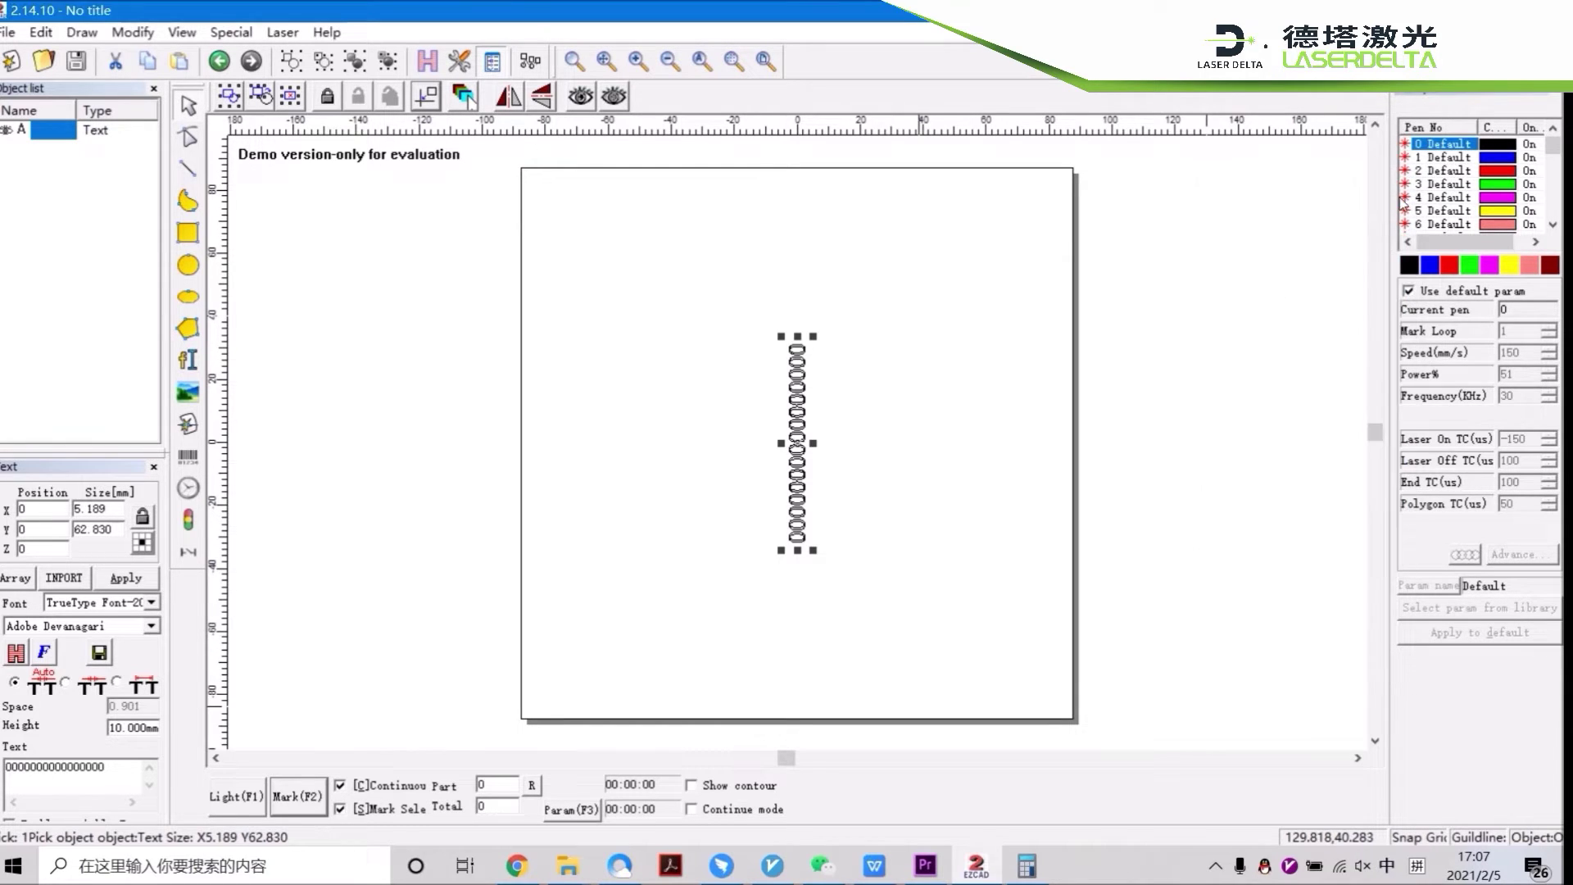
# Enable external axis 1 with ID X for RotateTextMark and preview the text with the red light.
pyautogui.click(285, 32)
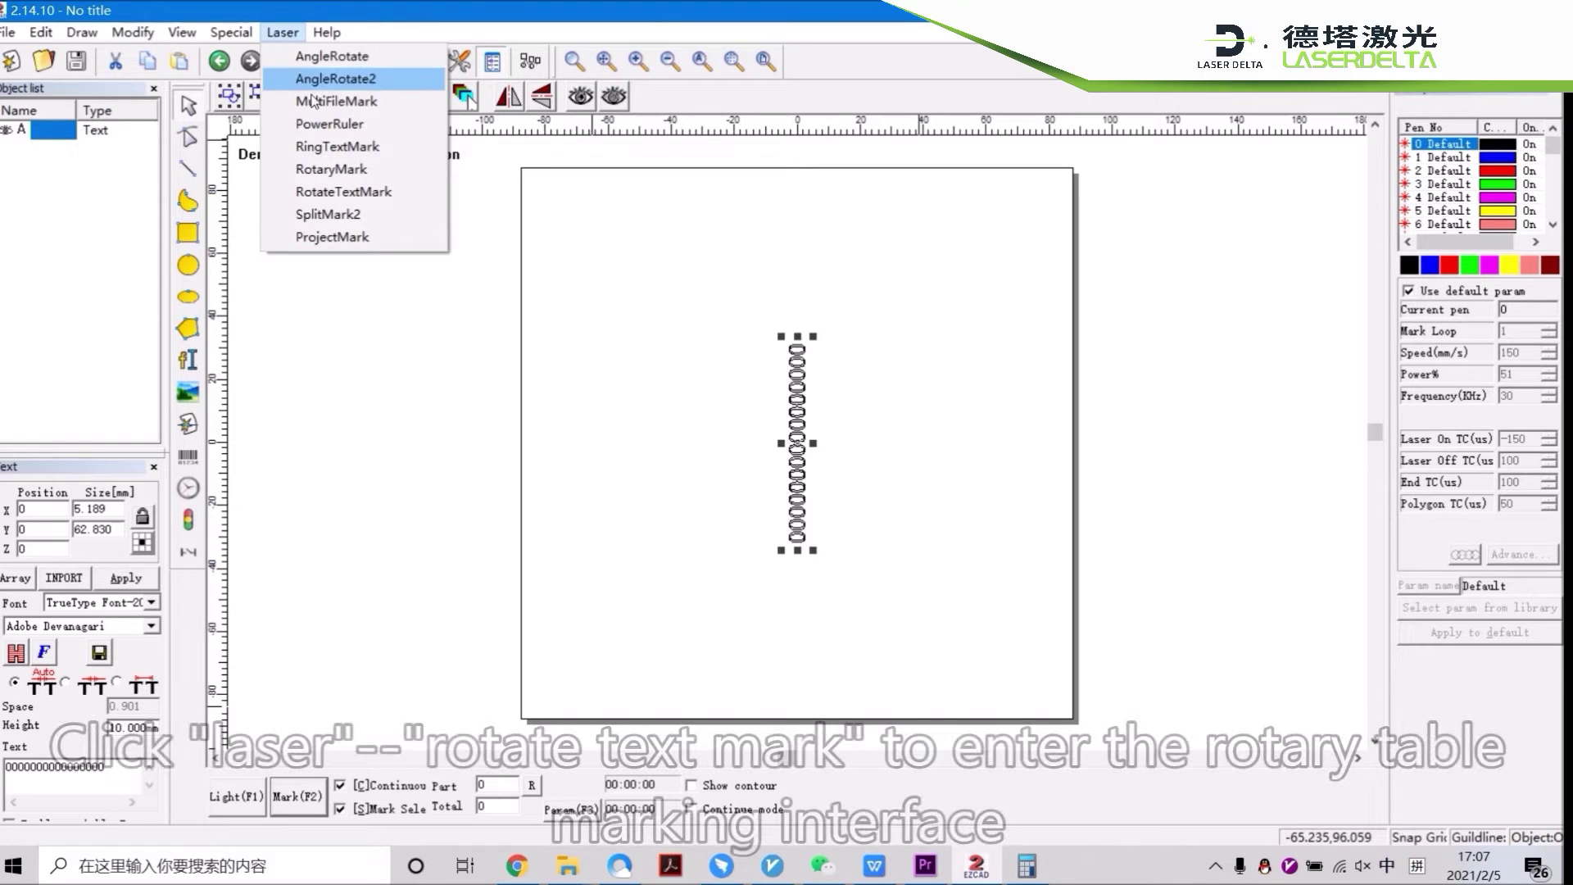
pyautogui.click(344, 191)
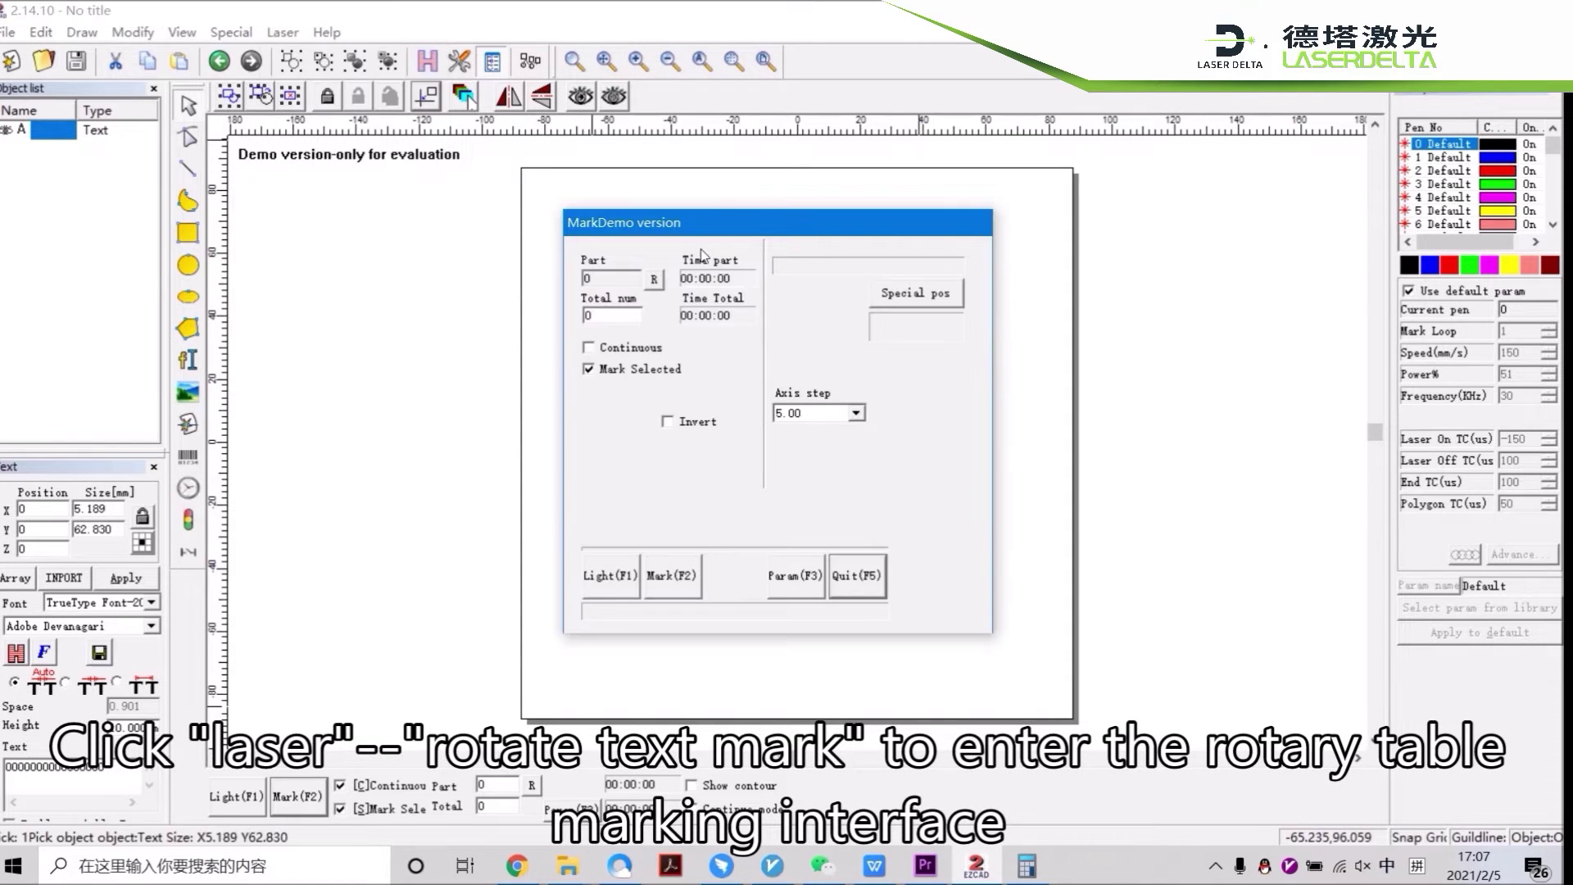
pyautogui.moveTo(749, 240); pyautogui.dragTo(1237, 188)
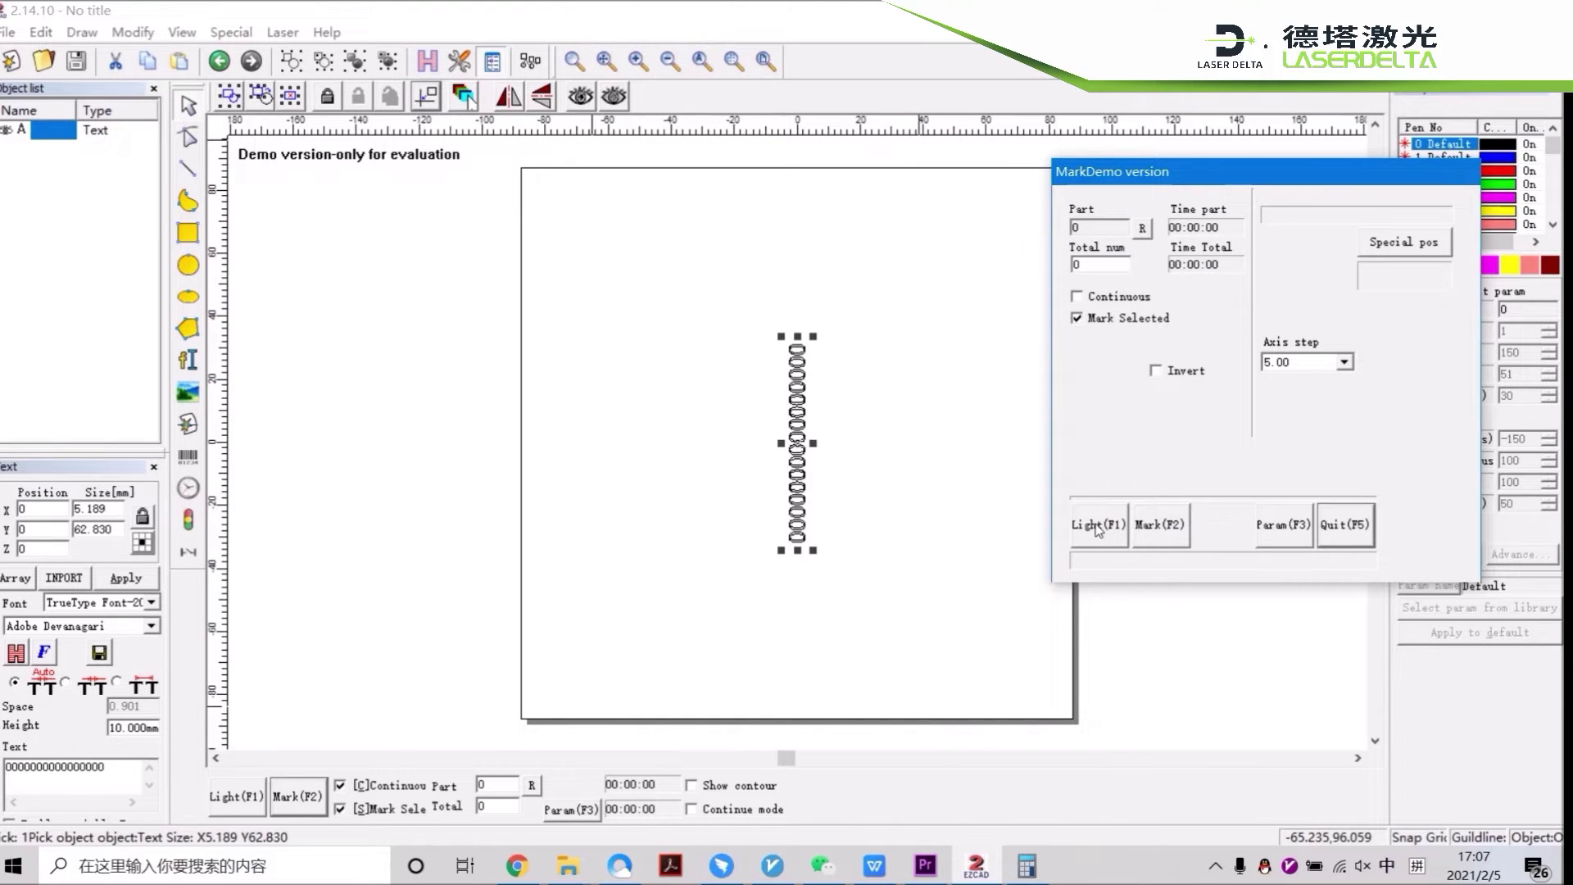
pyautogui.click(1288, 533)
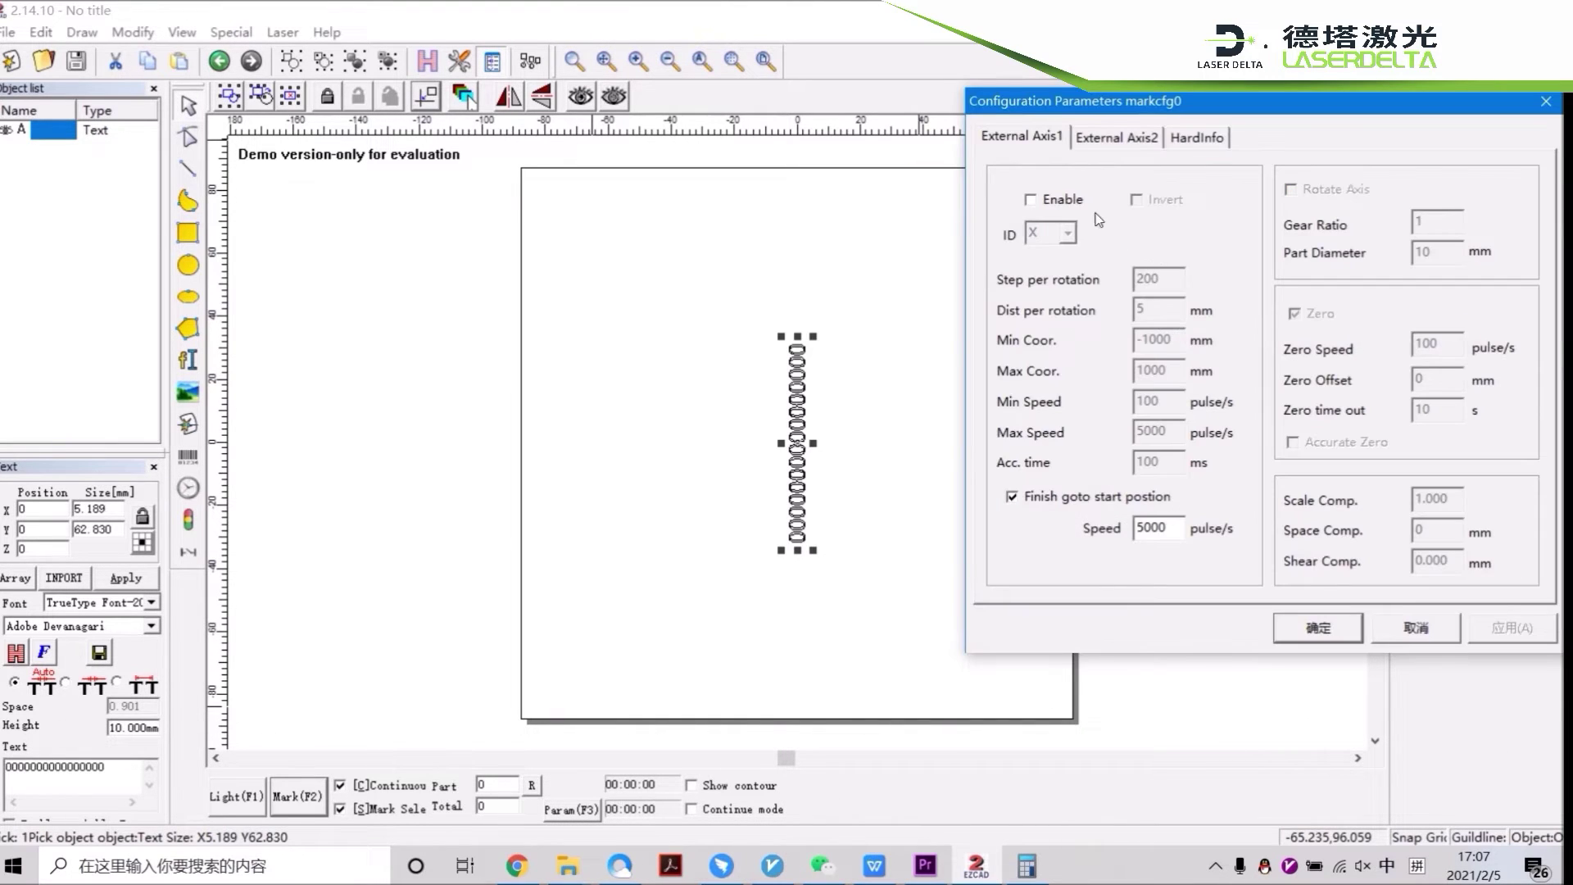
pyautogui.click(1046, 201)
pyautogui.click(1068, 235)
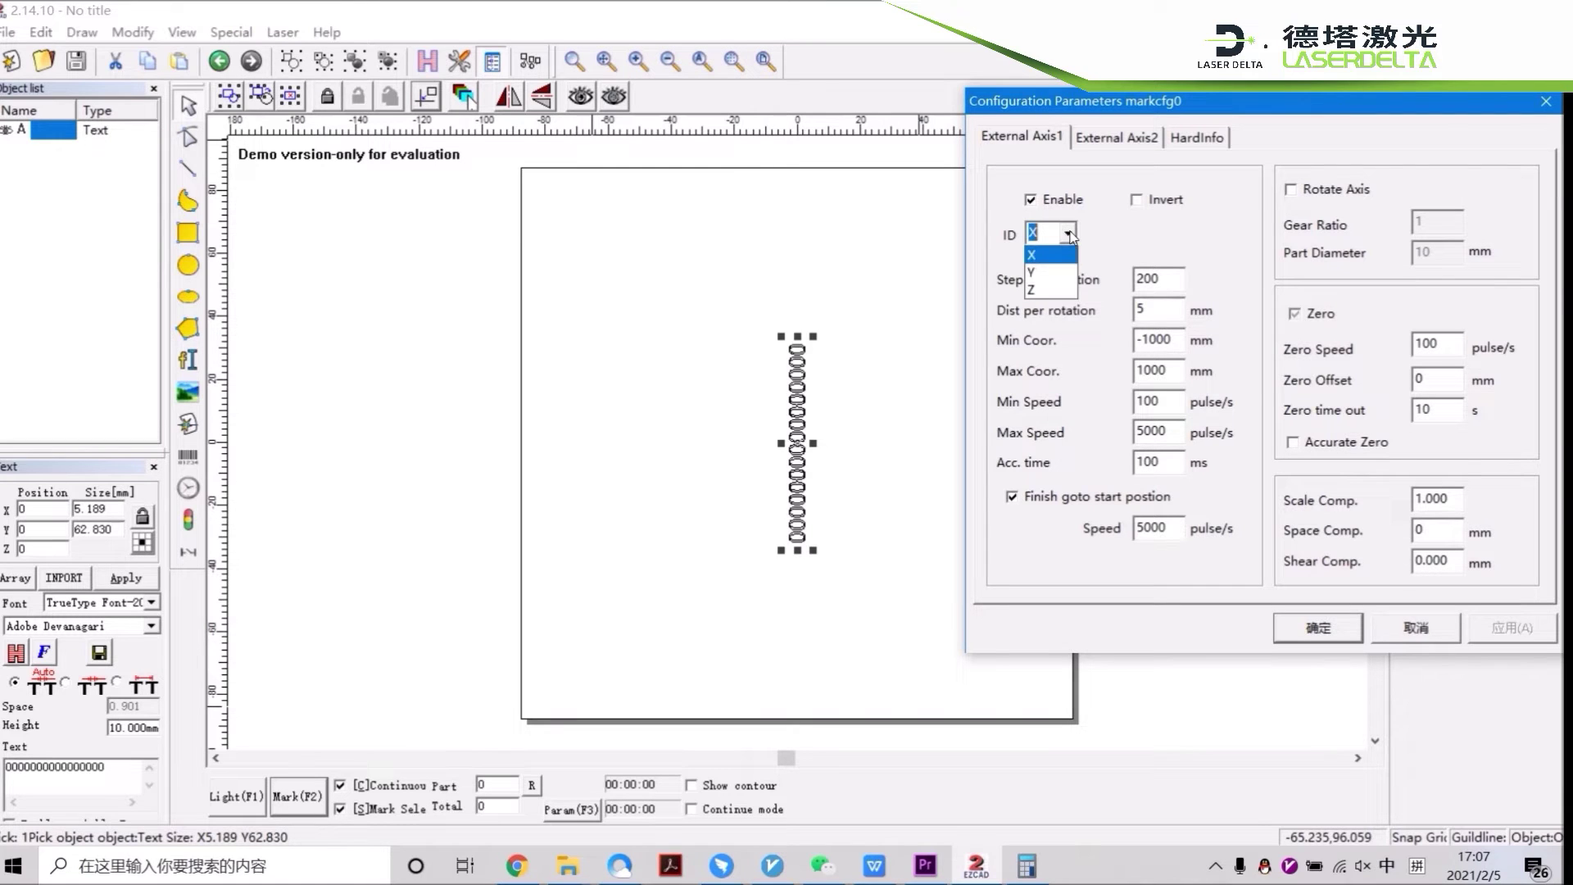
pyautogui.click(1069, 236)
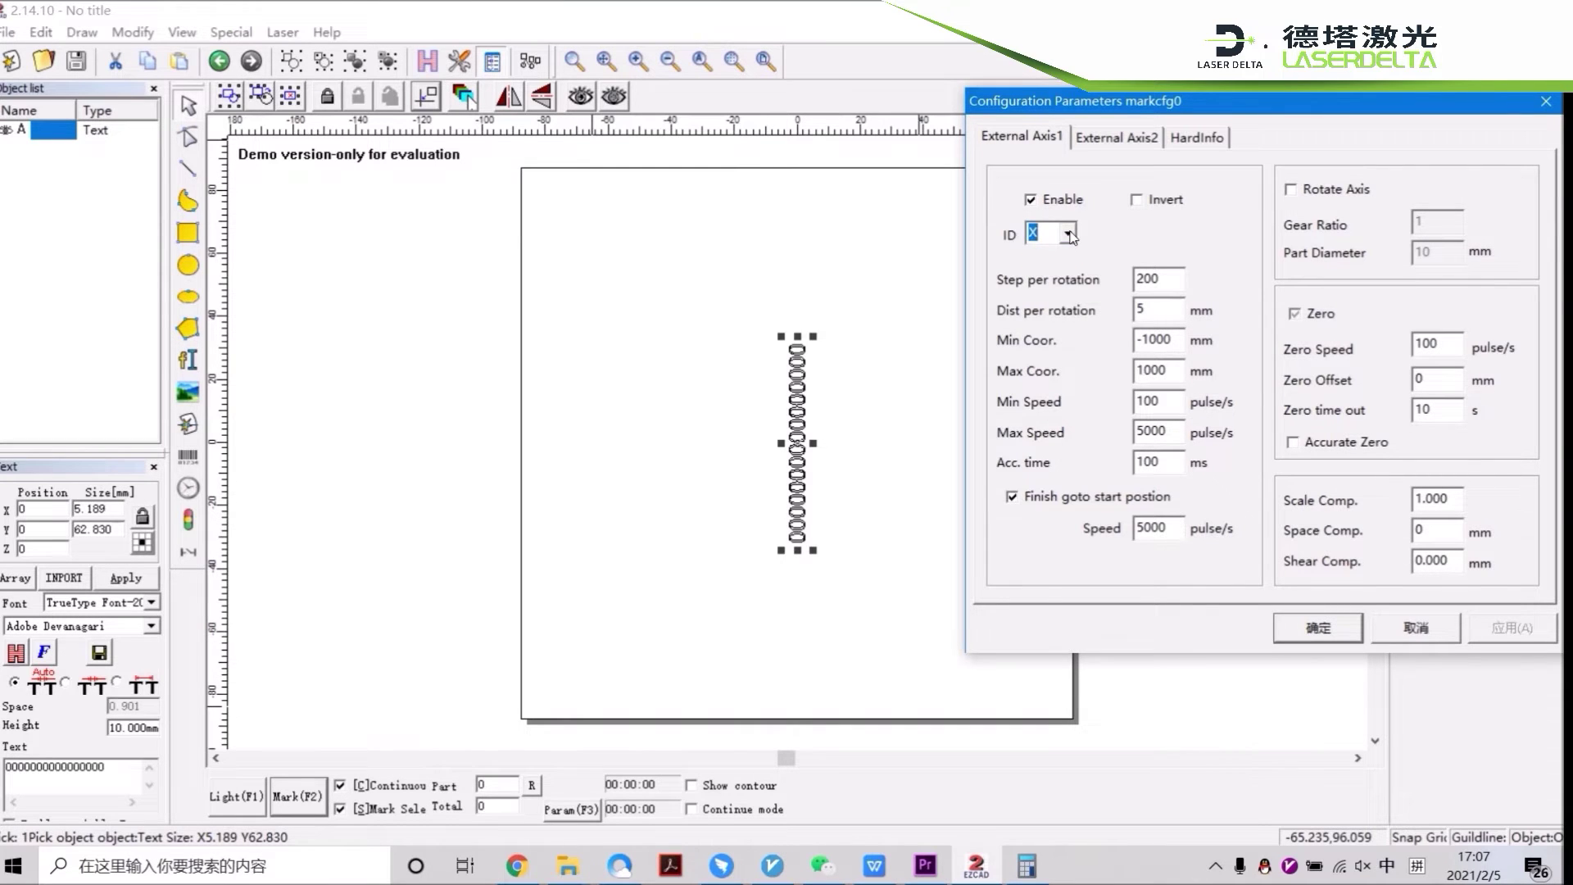
pyautogui.click(1318, 628)
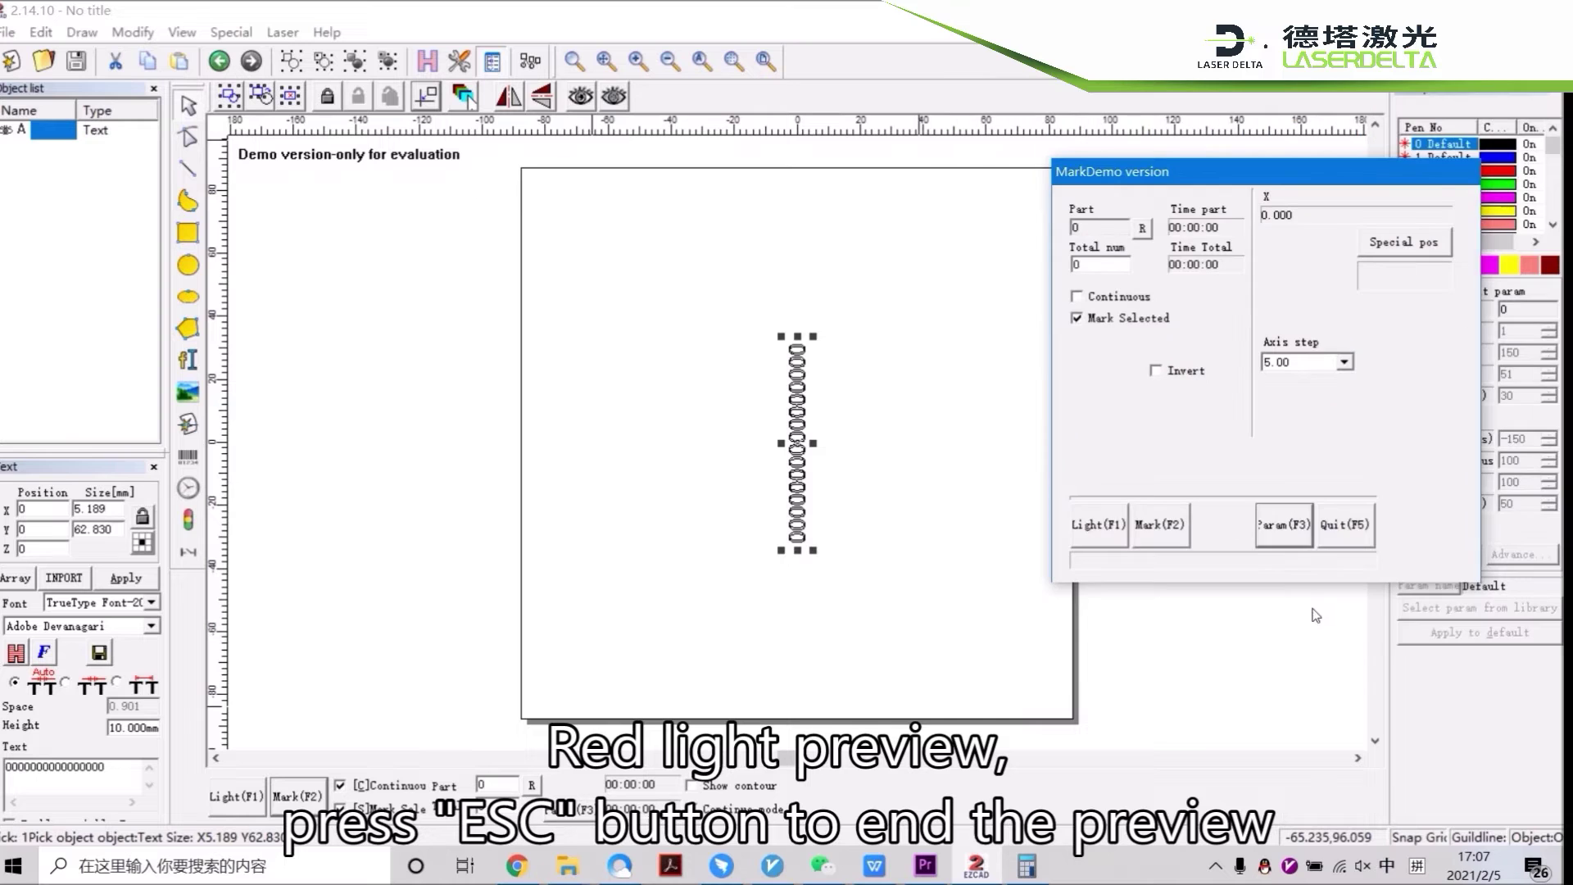
pyautogui.click(1098, 527)
pyautogui.click(852, 497)
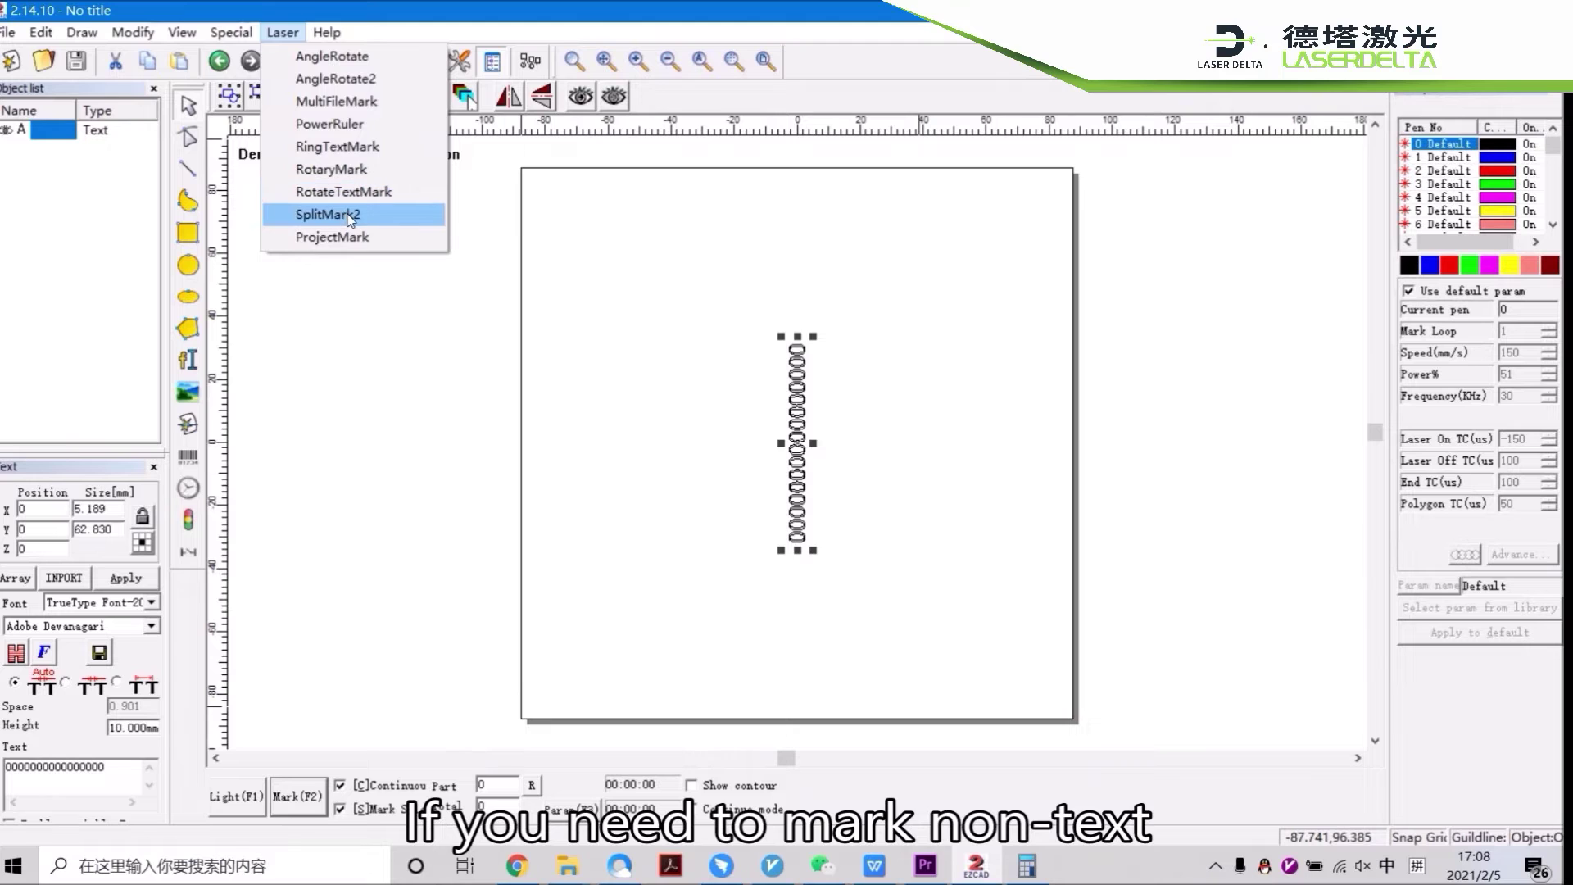
# For SplitMark2, configure external axis 1 as a rotate axis with ID Y.
pyautogui.click(327, 214)
pyautogui.moveTo(762, 185); pyautogui.dragTo(1214, 101)
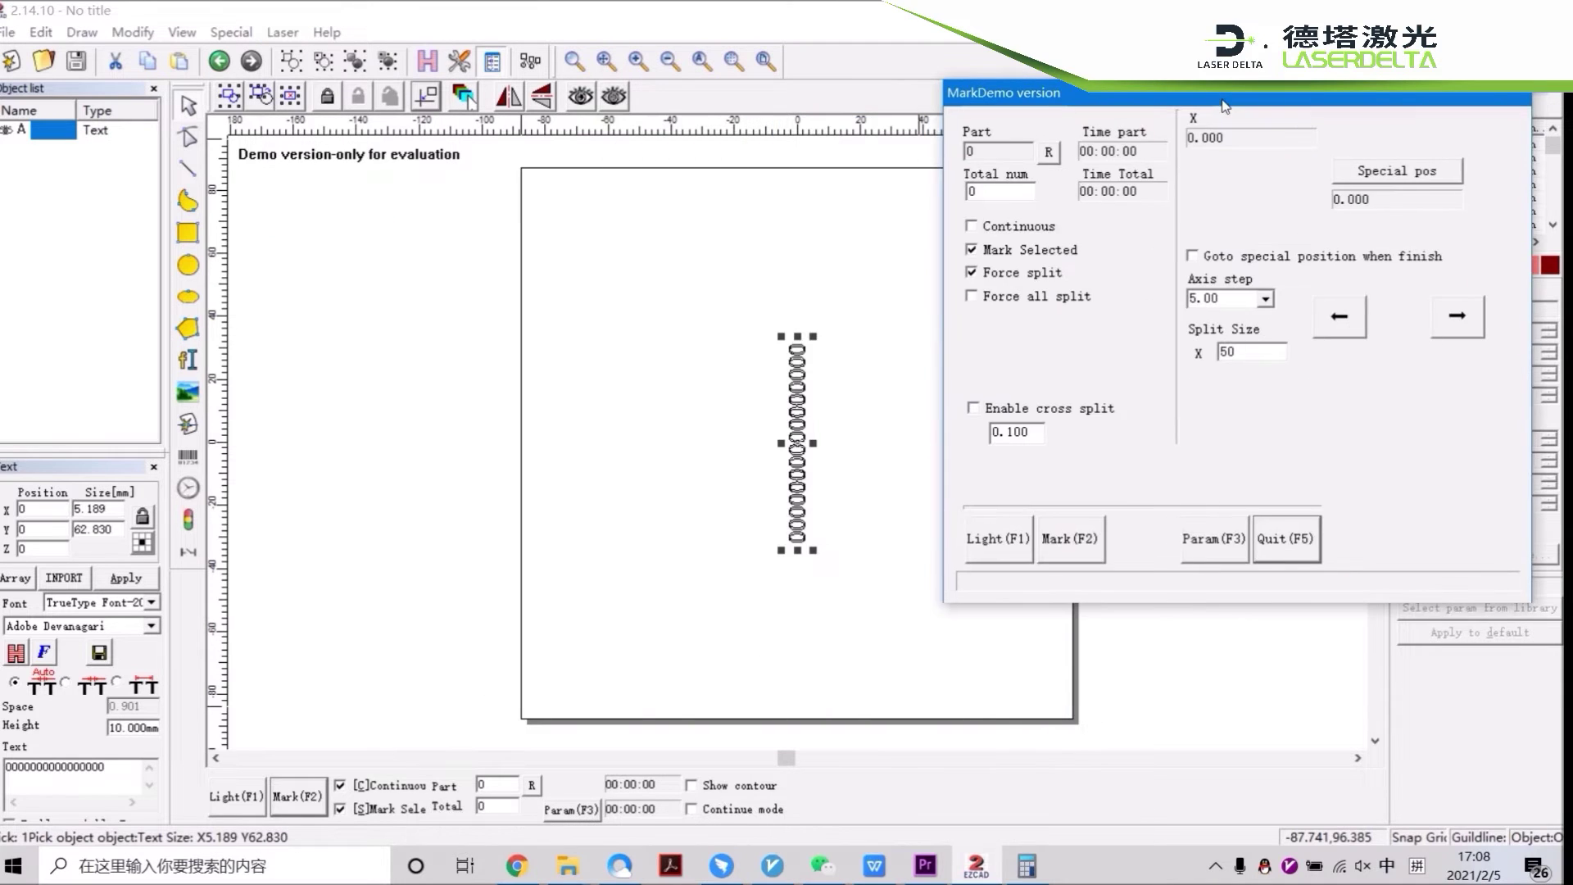
pyautogui.click(1192, 545)
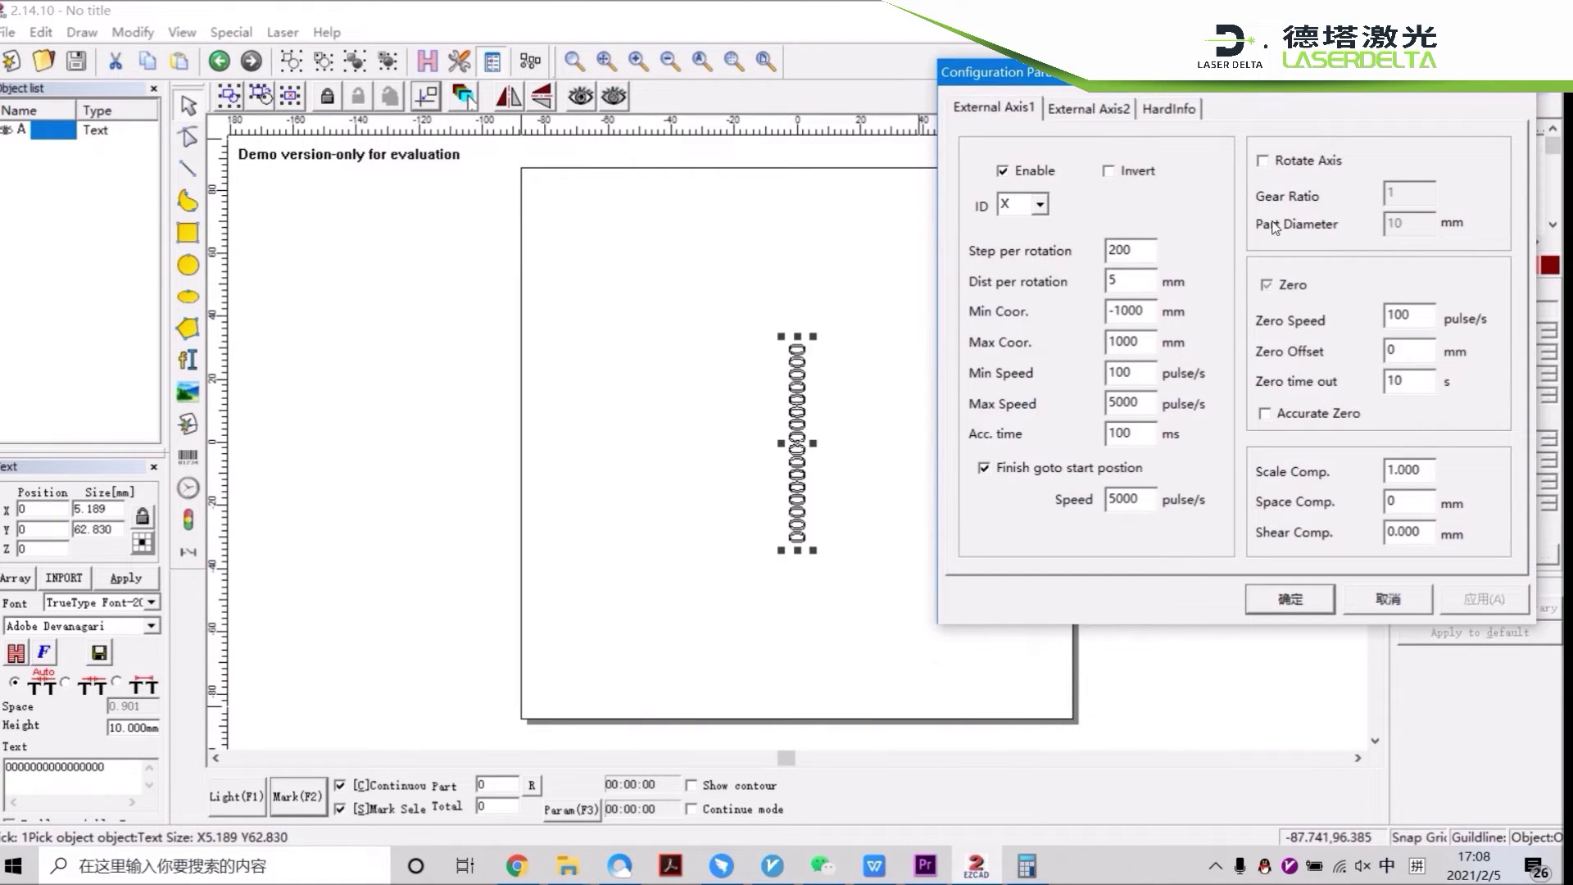
pyautogui.click(1264, 160)
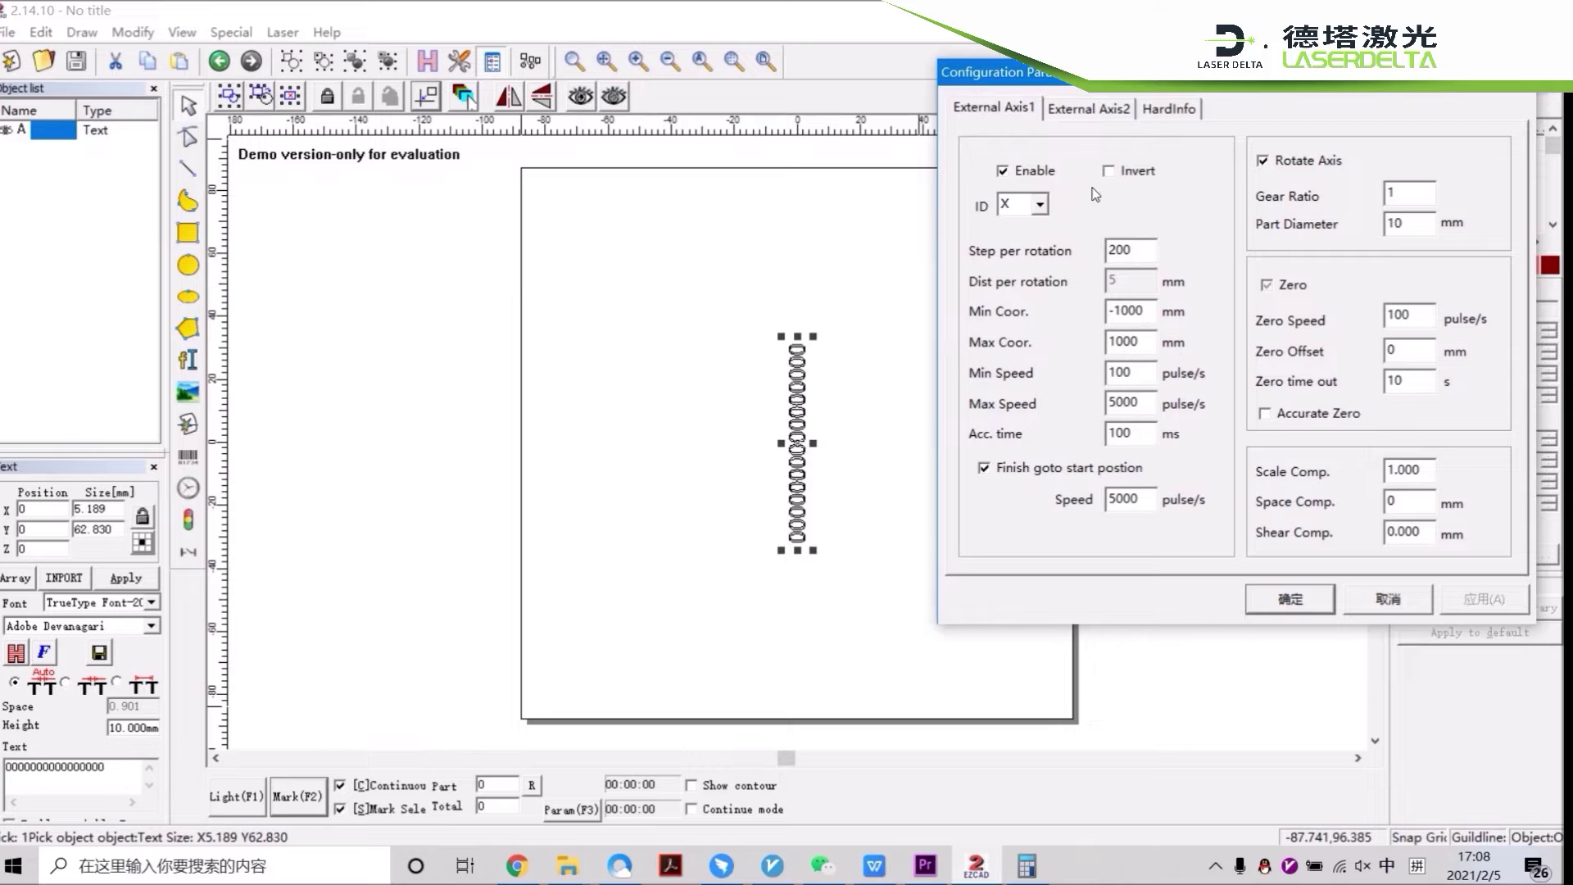
pyautogui.click(1038, 205)
pyautogui.click(1019, 245)
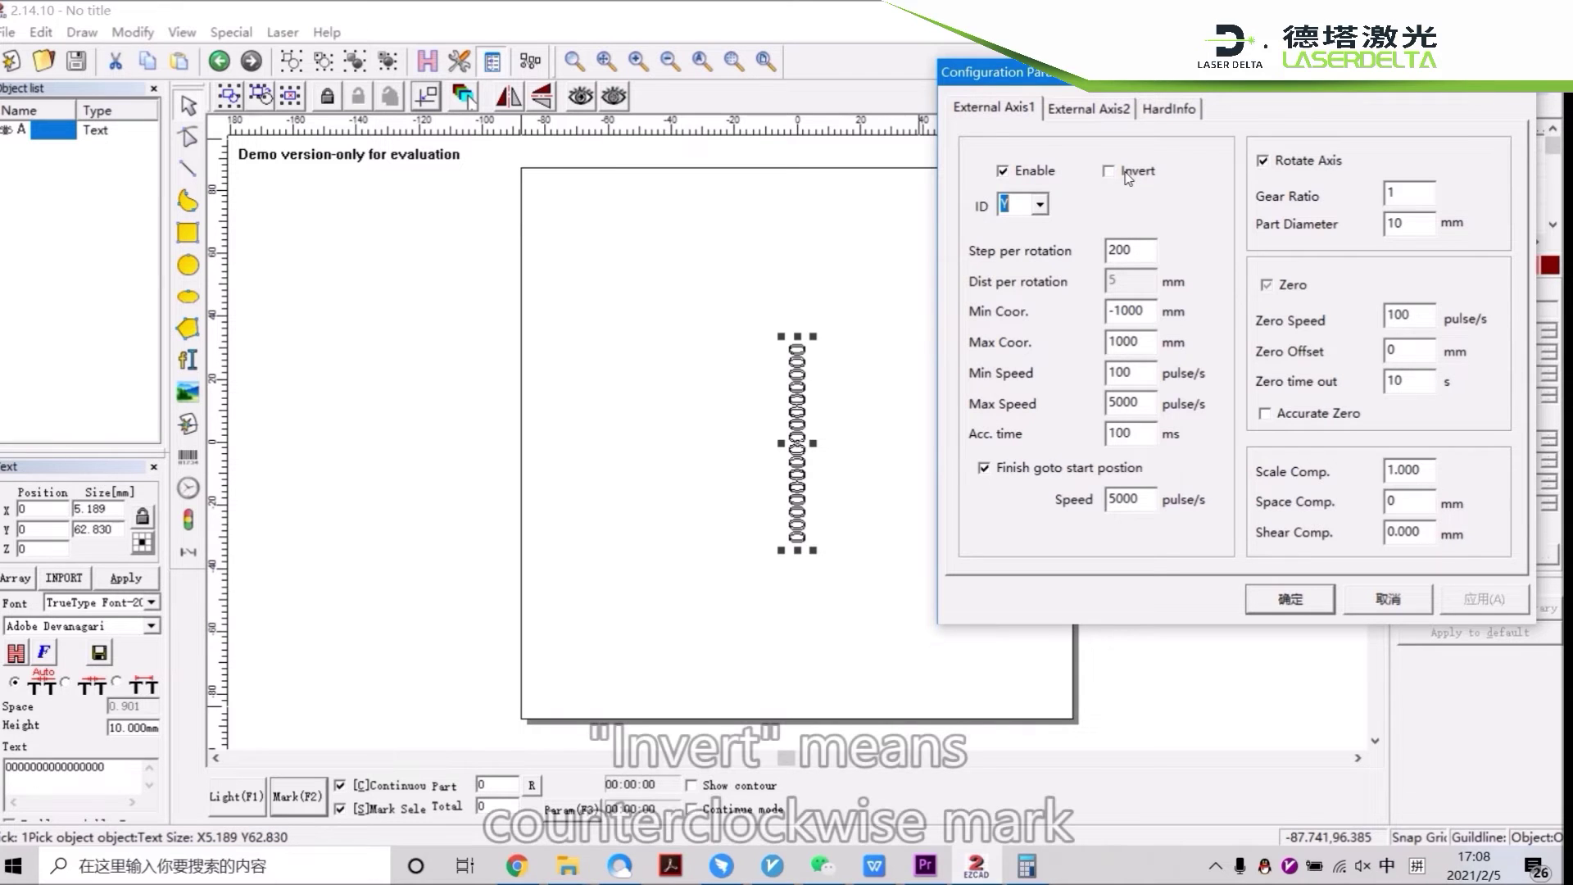
pyautogui.click(1284, 598)
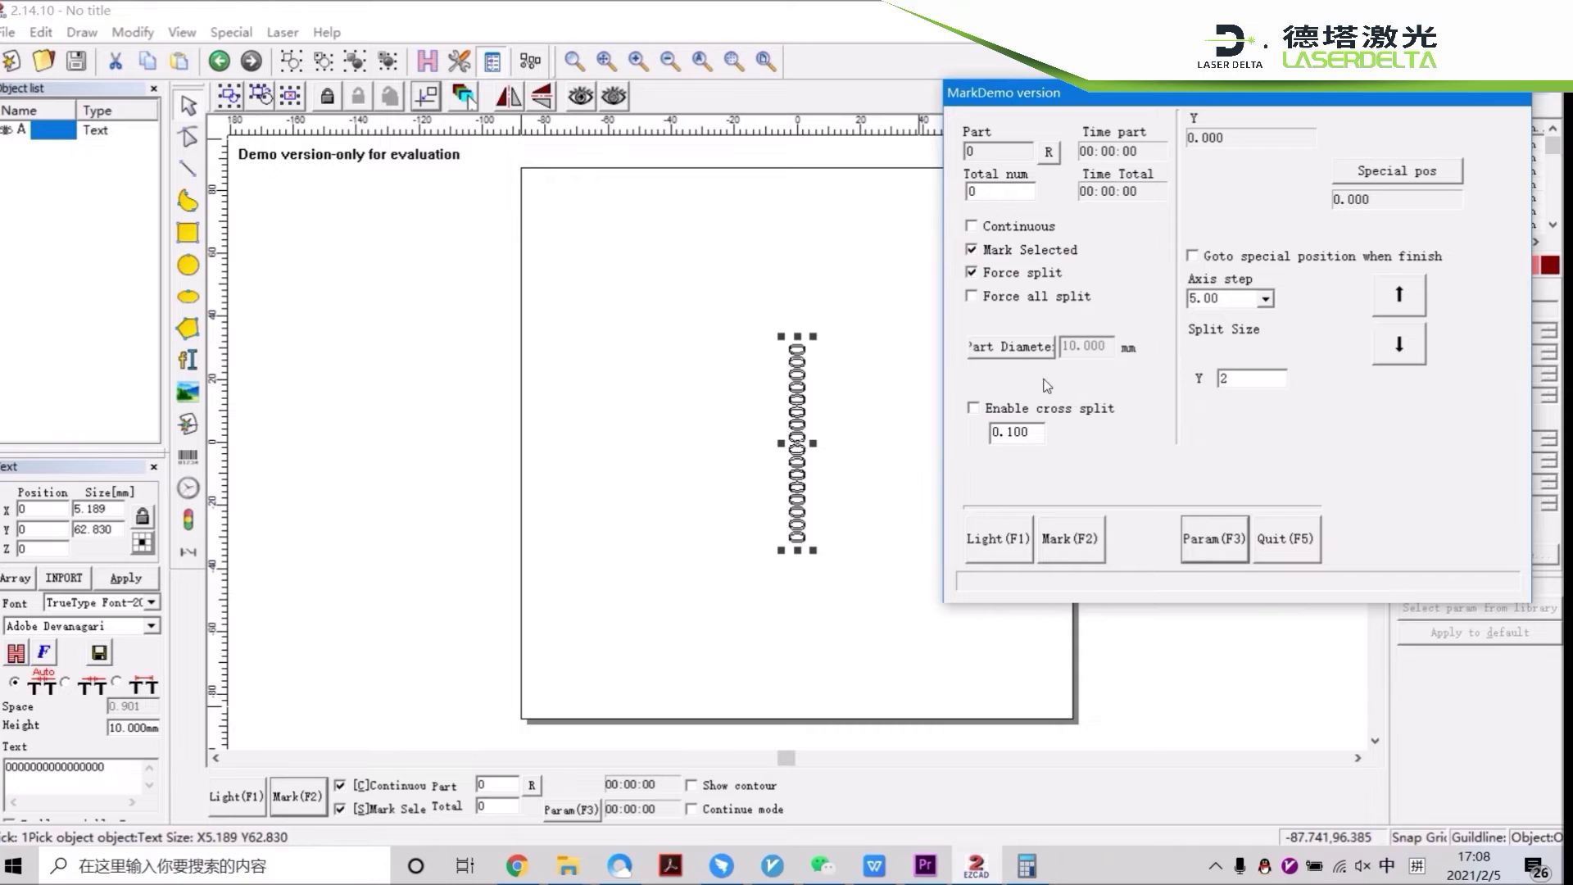
# Turn off Force split and set the part diameter to 20 mm for split marking.
pyautogui.click(1025, 354)
pyautogui.click(1025, 353)
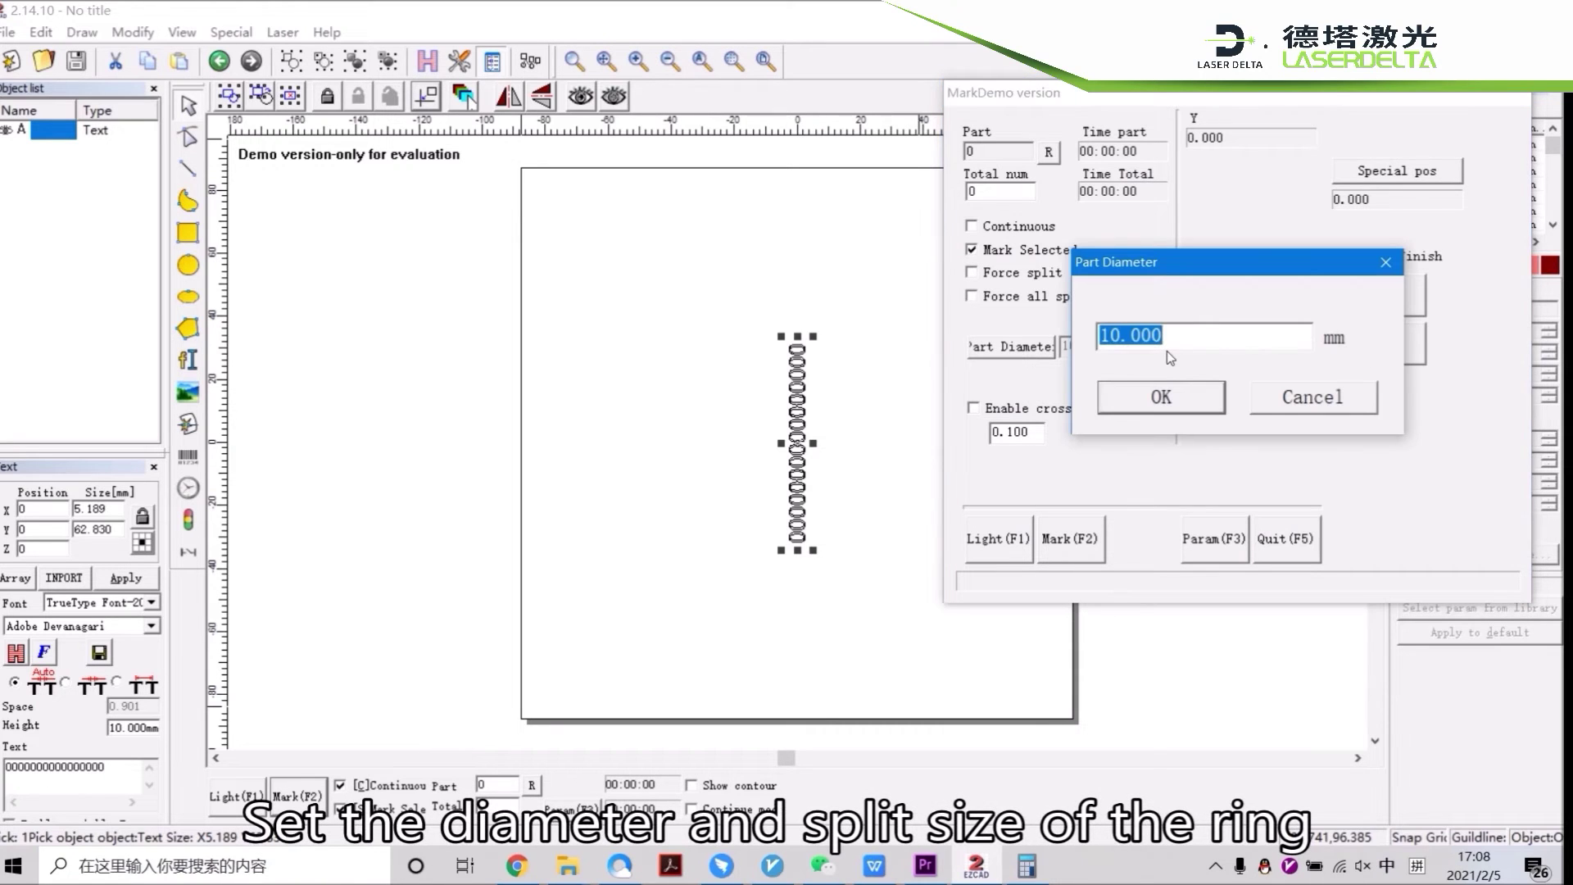
pyautogui.press('BackSpace')
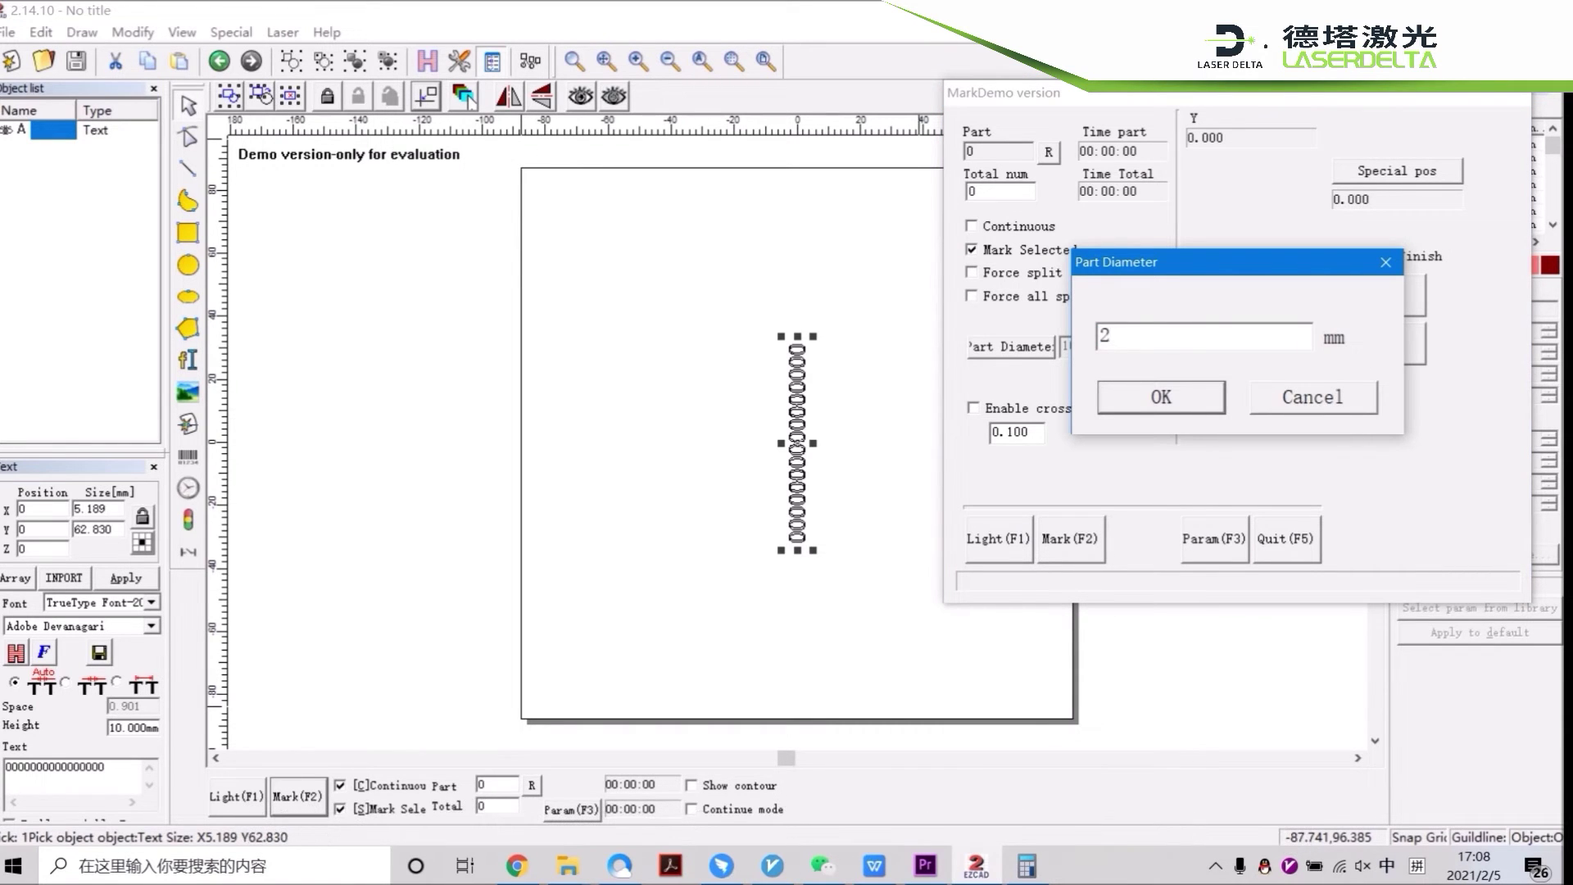
pyautogui.write('20')
pyautogui.click(1172, 402)
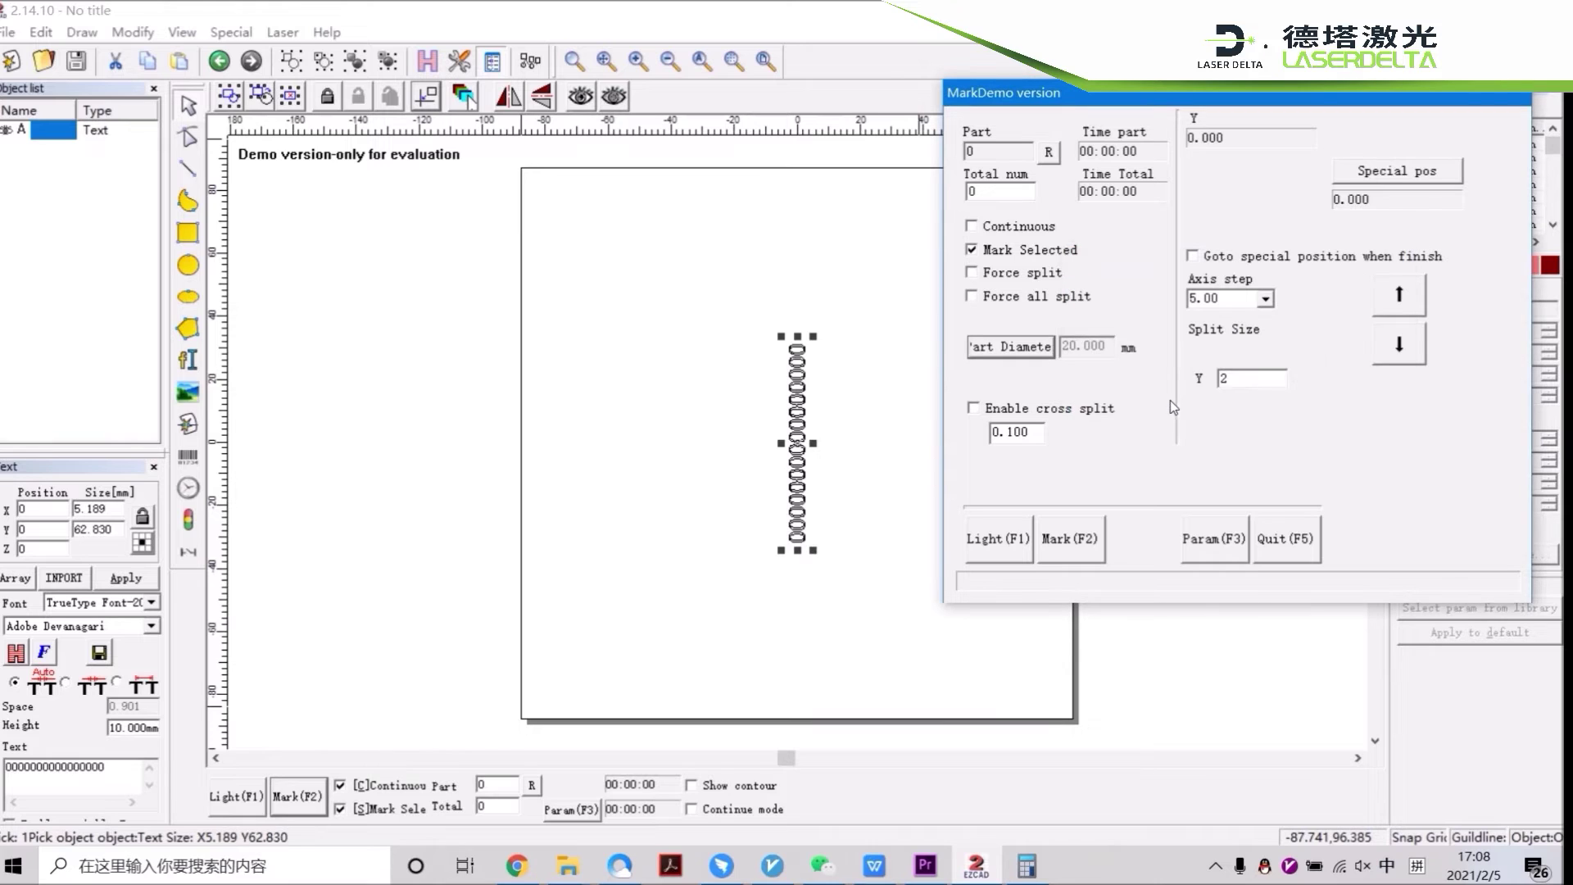
# Start editing the Y split size.
pyautogui.click(1246, 384)
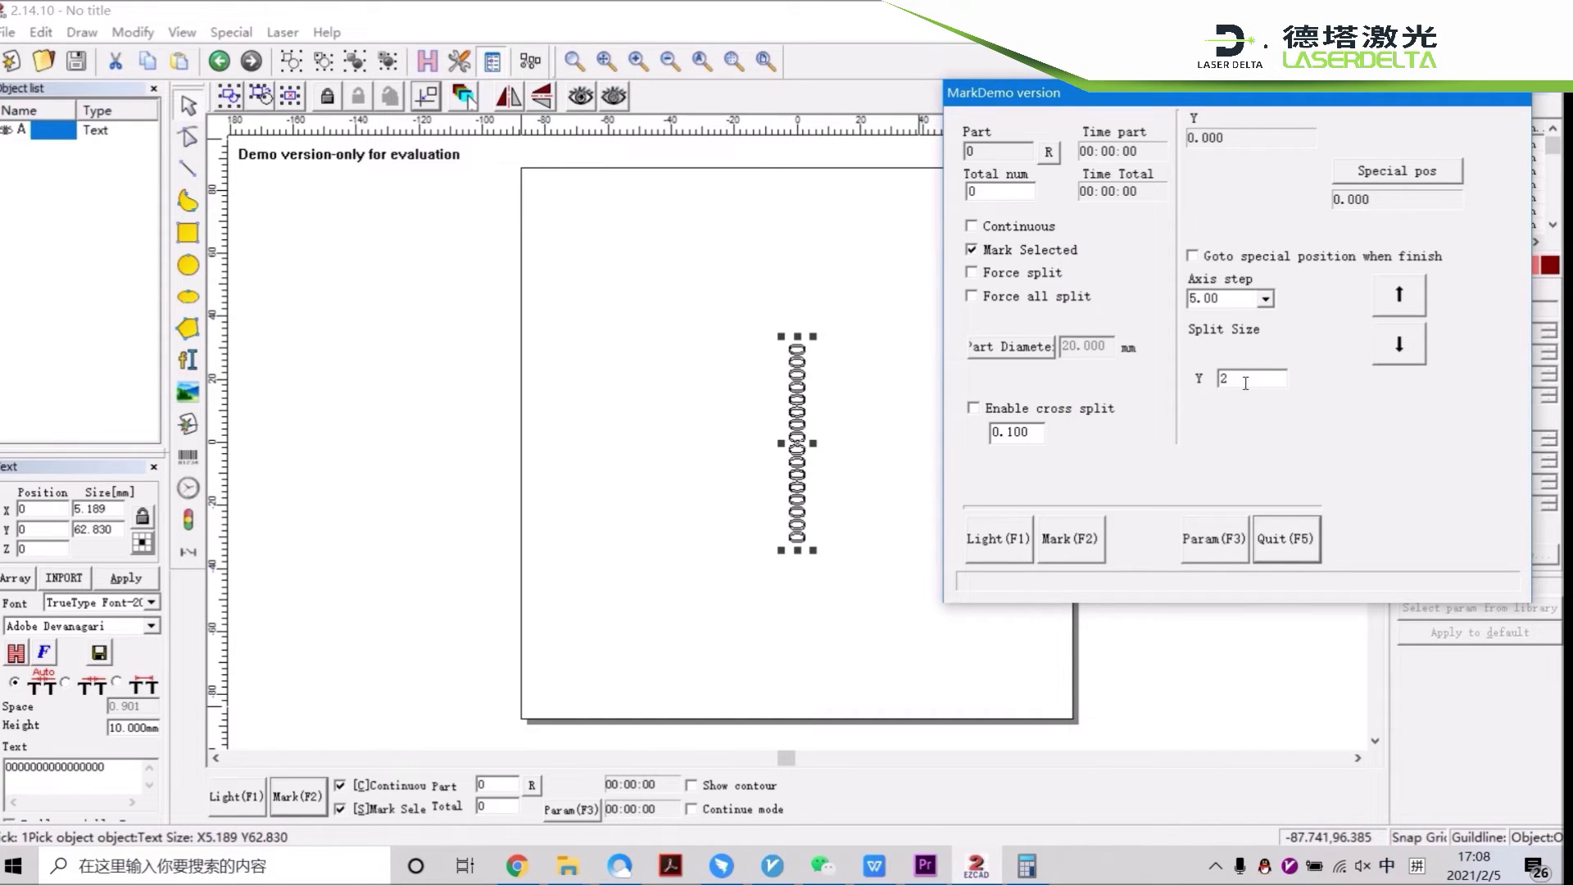